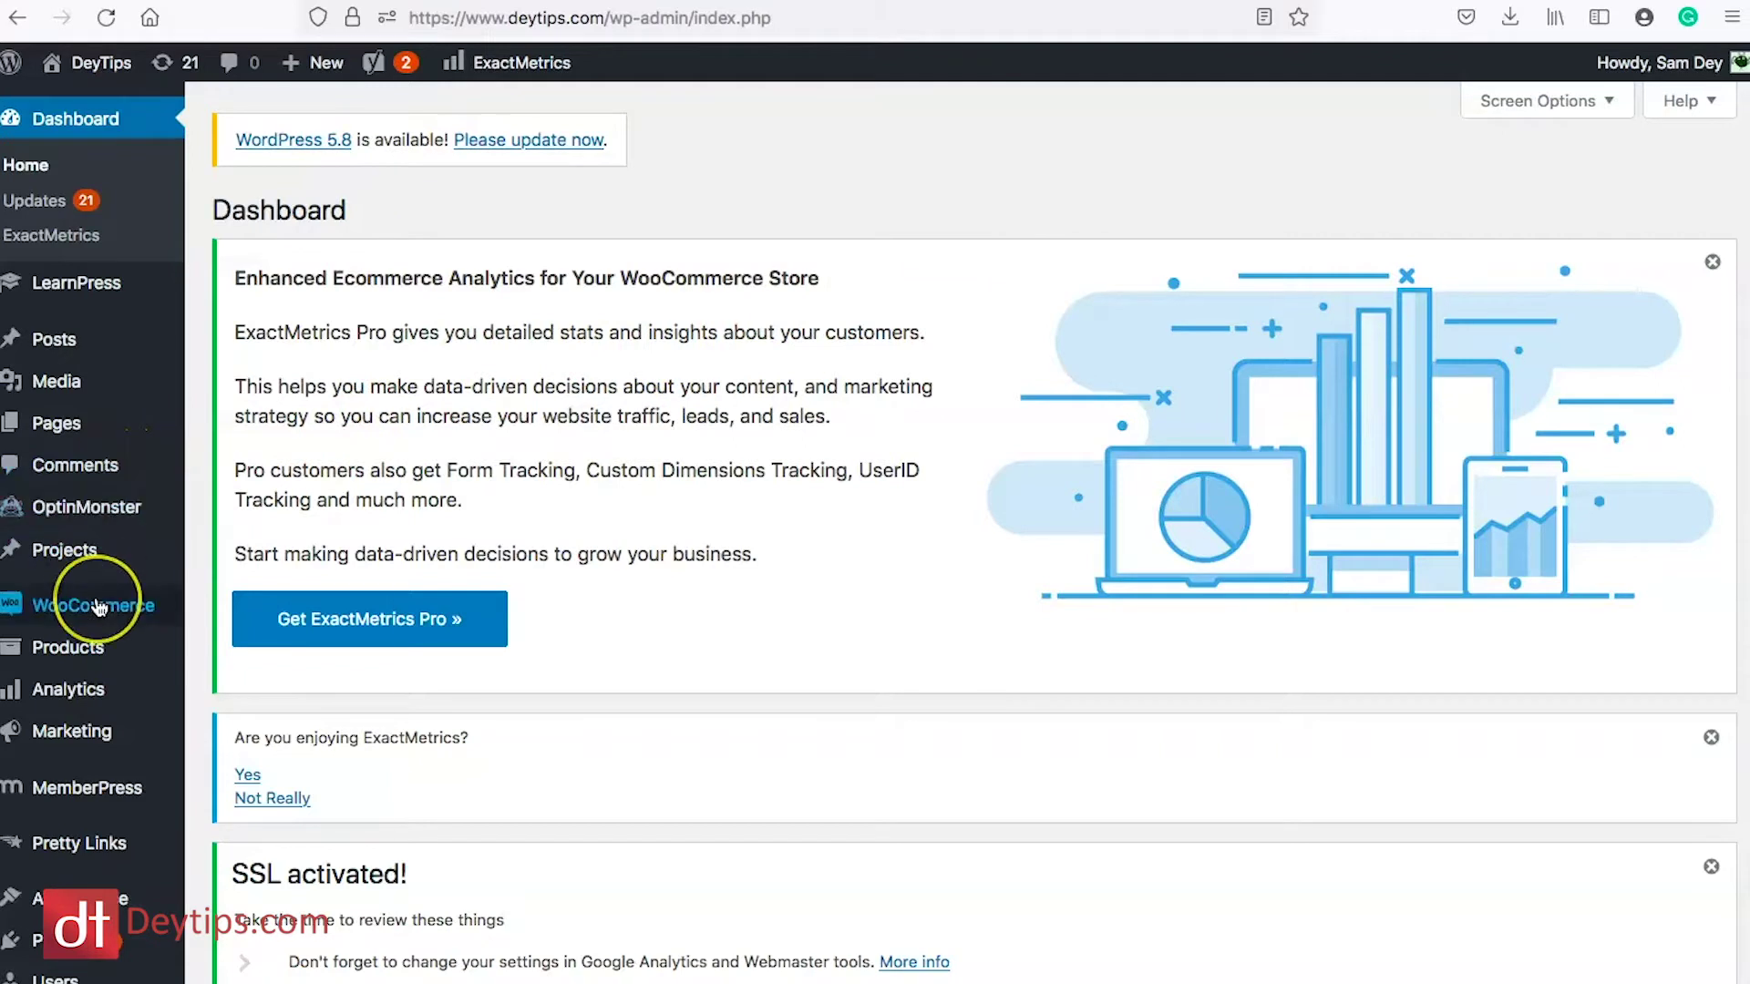
Open Plugins > Add New and search the plugin directory for 'woopt'.
scroll(94, 611, "down", 3)
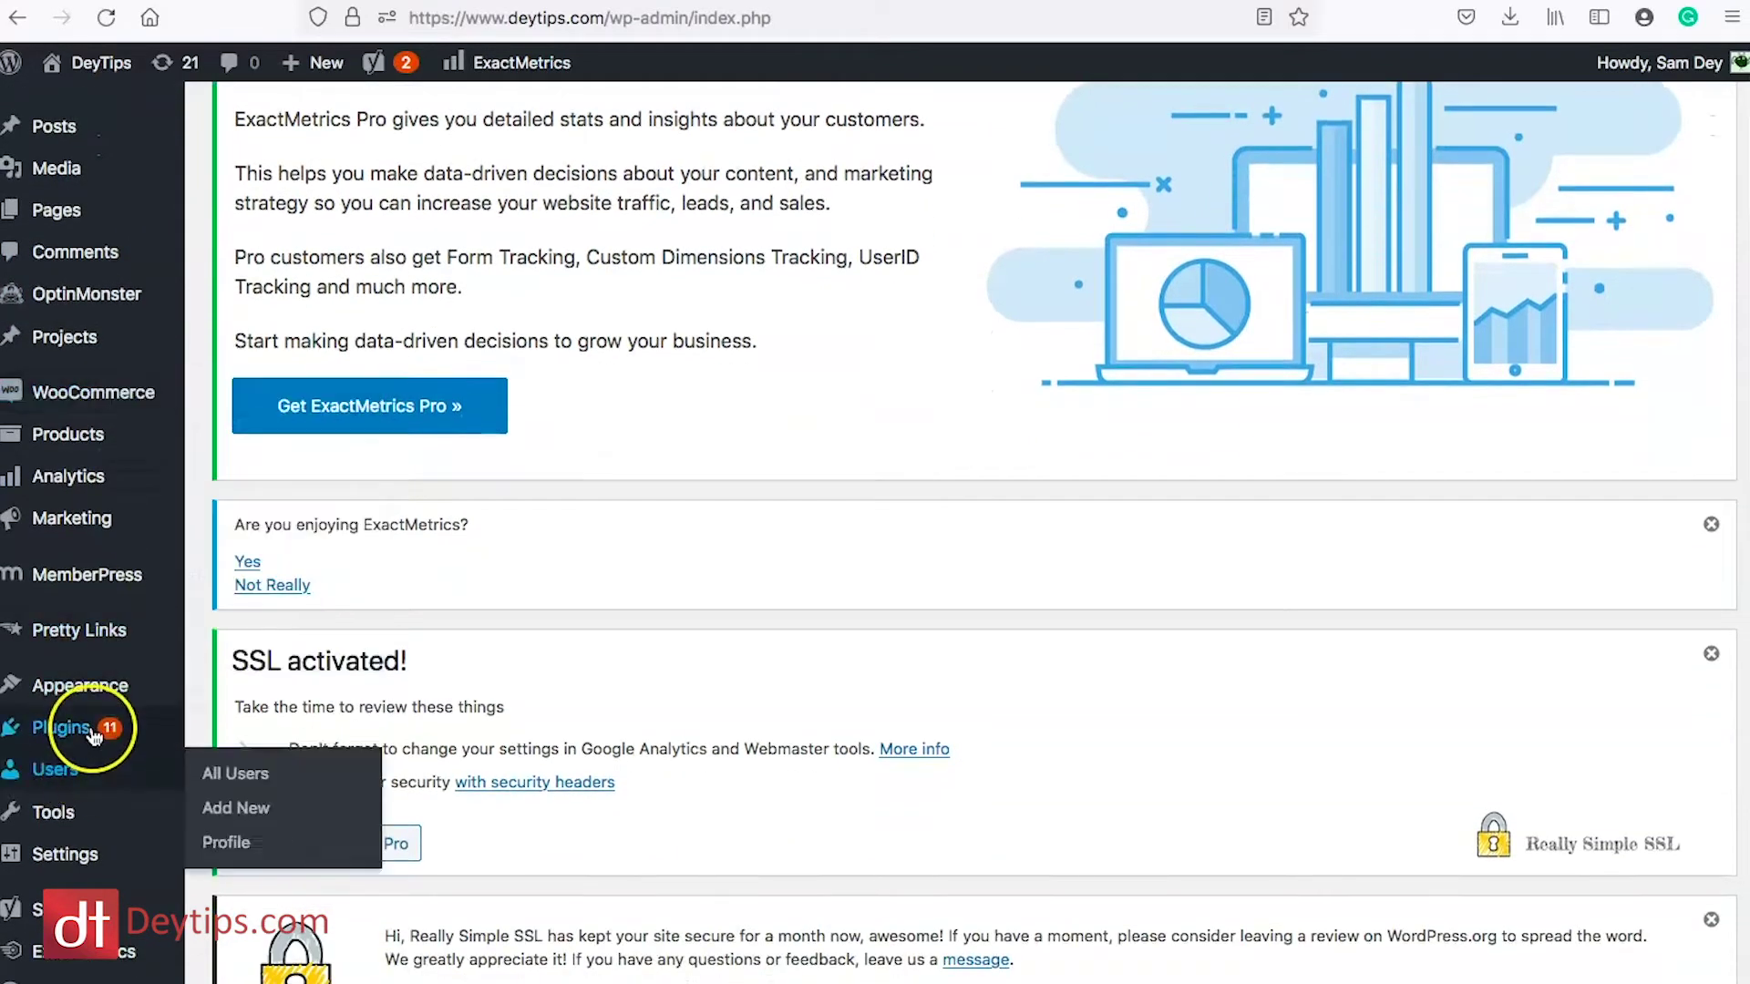
mouse_move(107, 728)
left_click(246, 770)
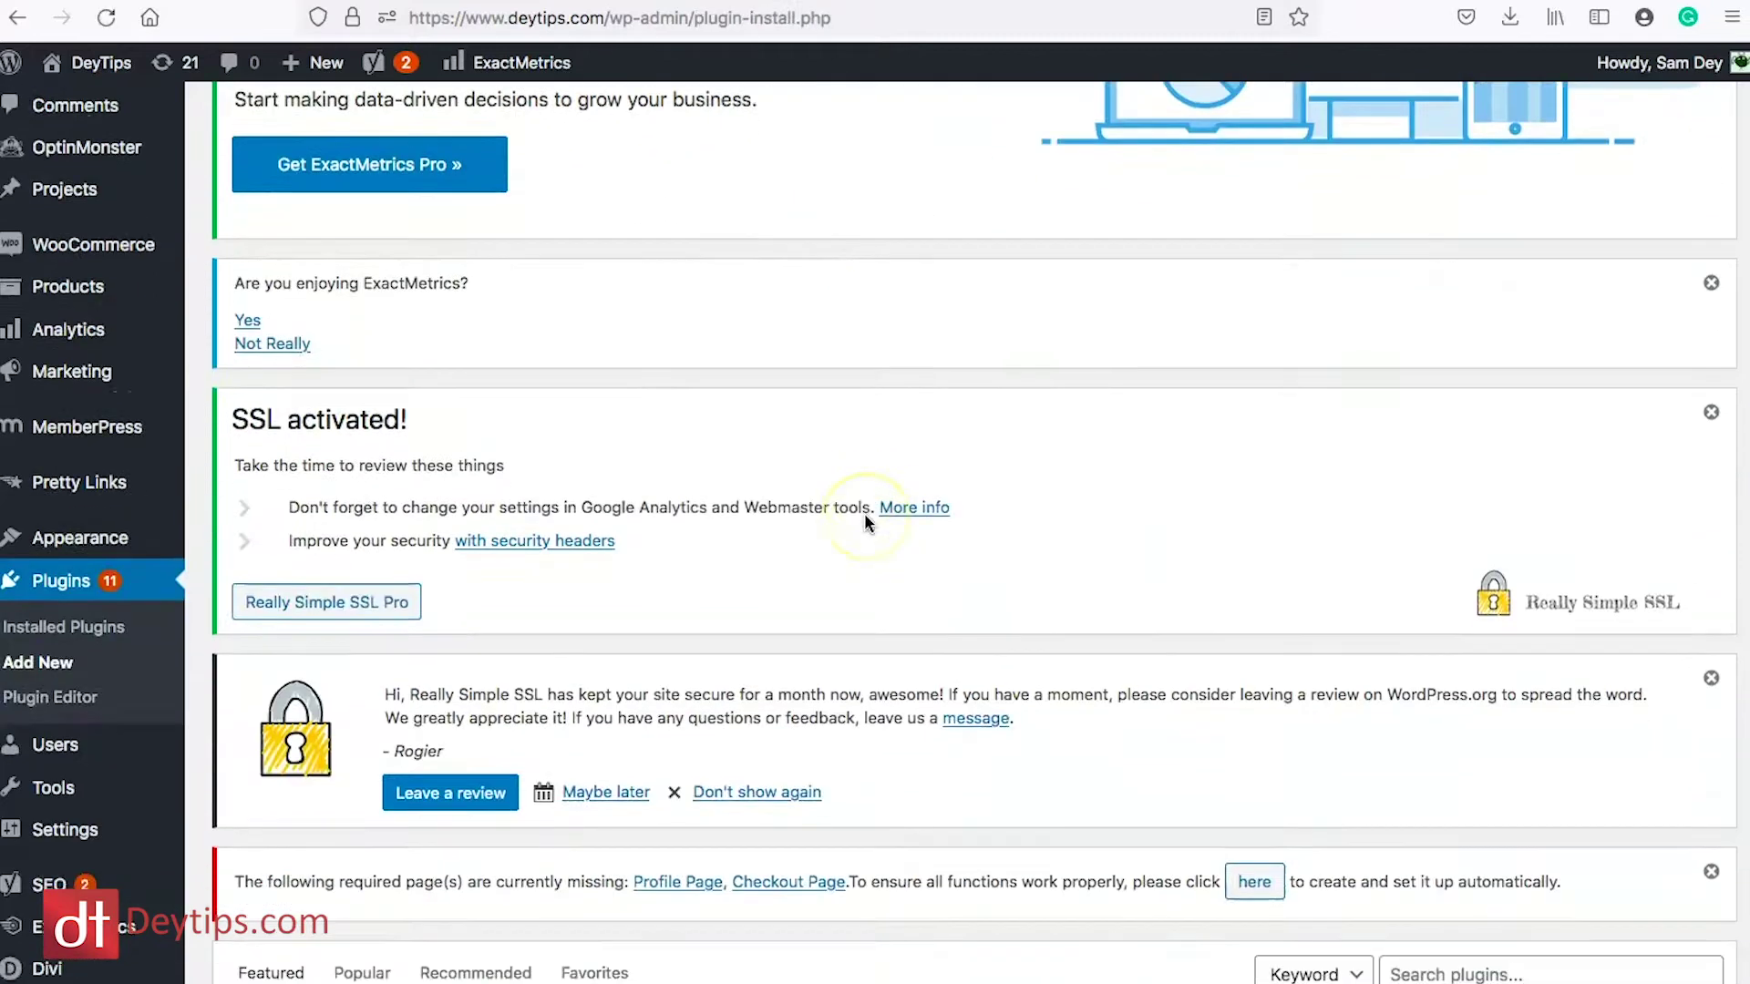
scroll(864, 514, "down", 7)
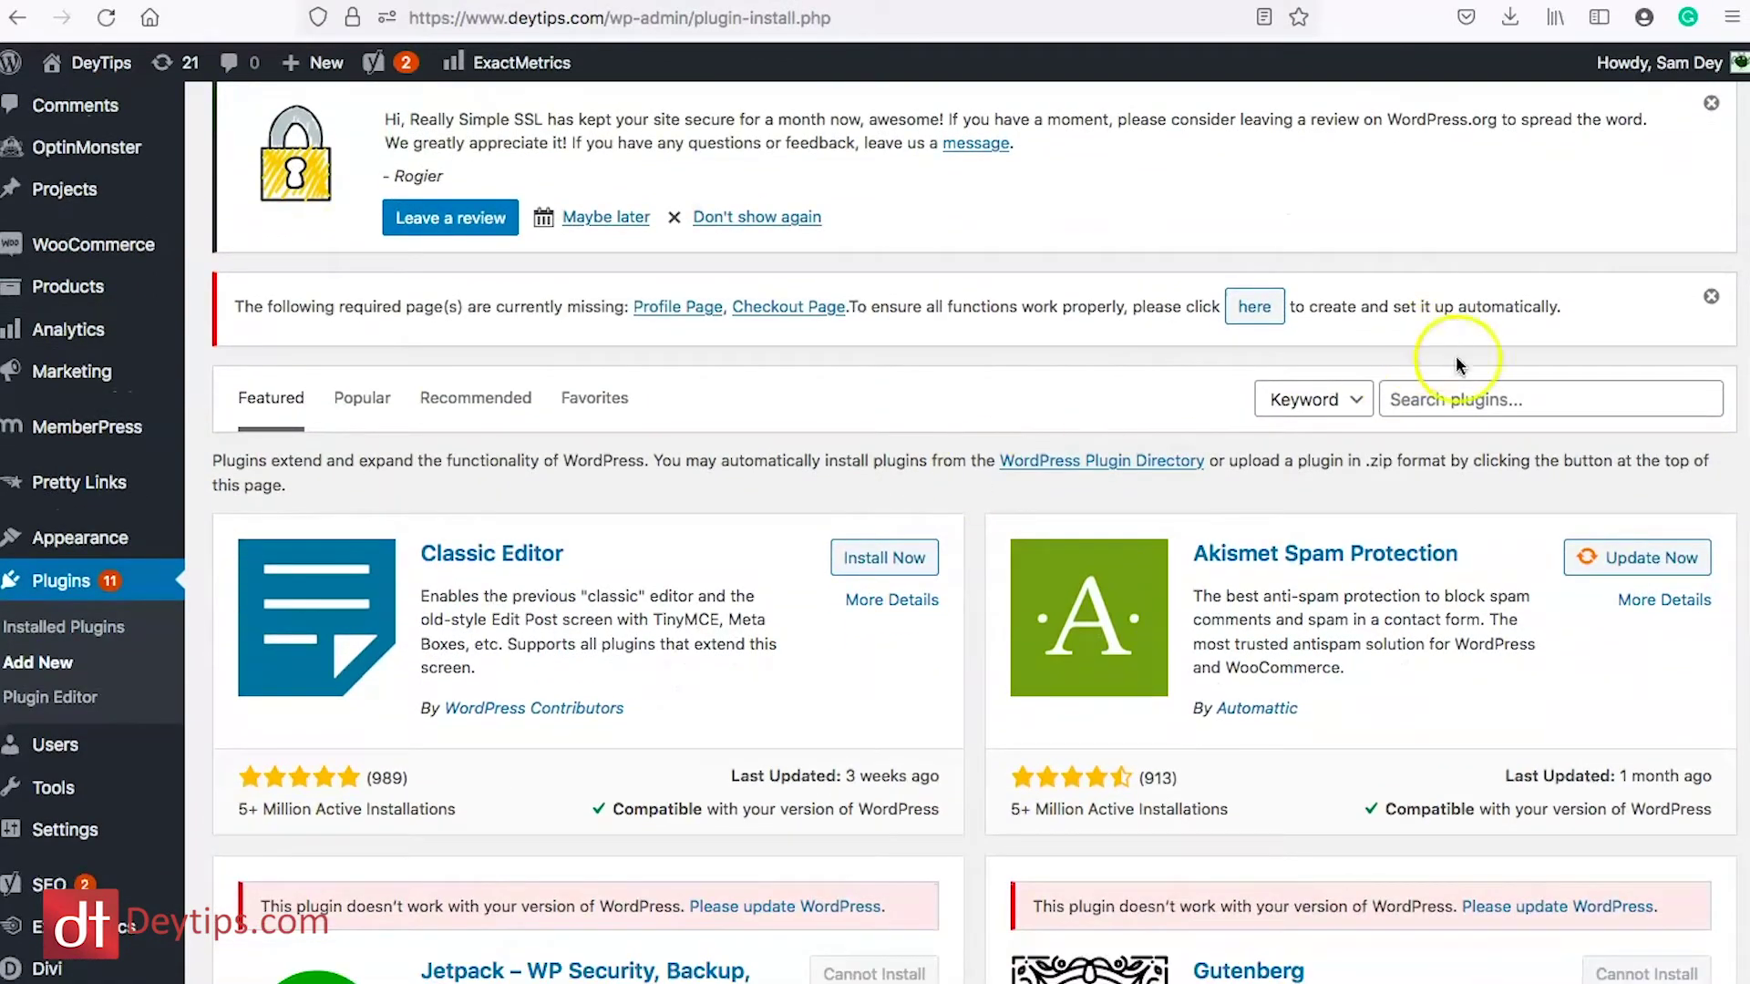
left_click(1504, 410)
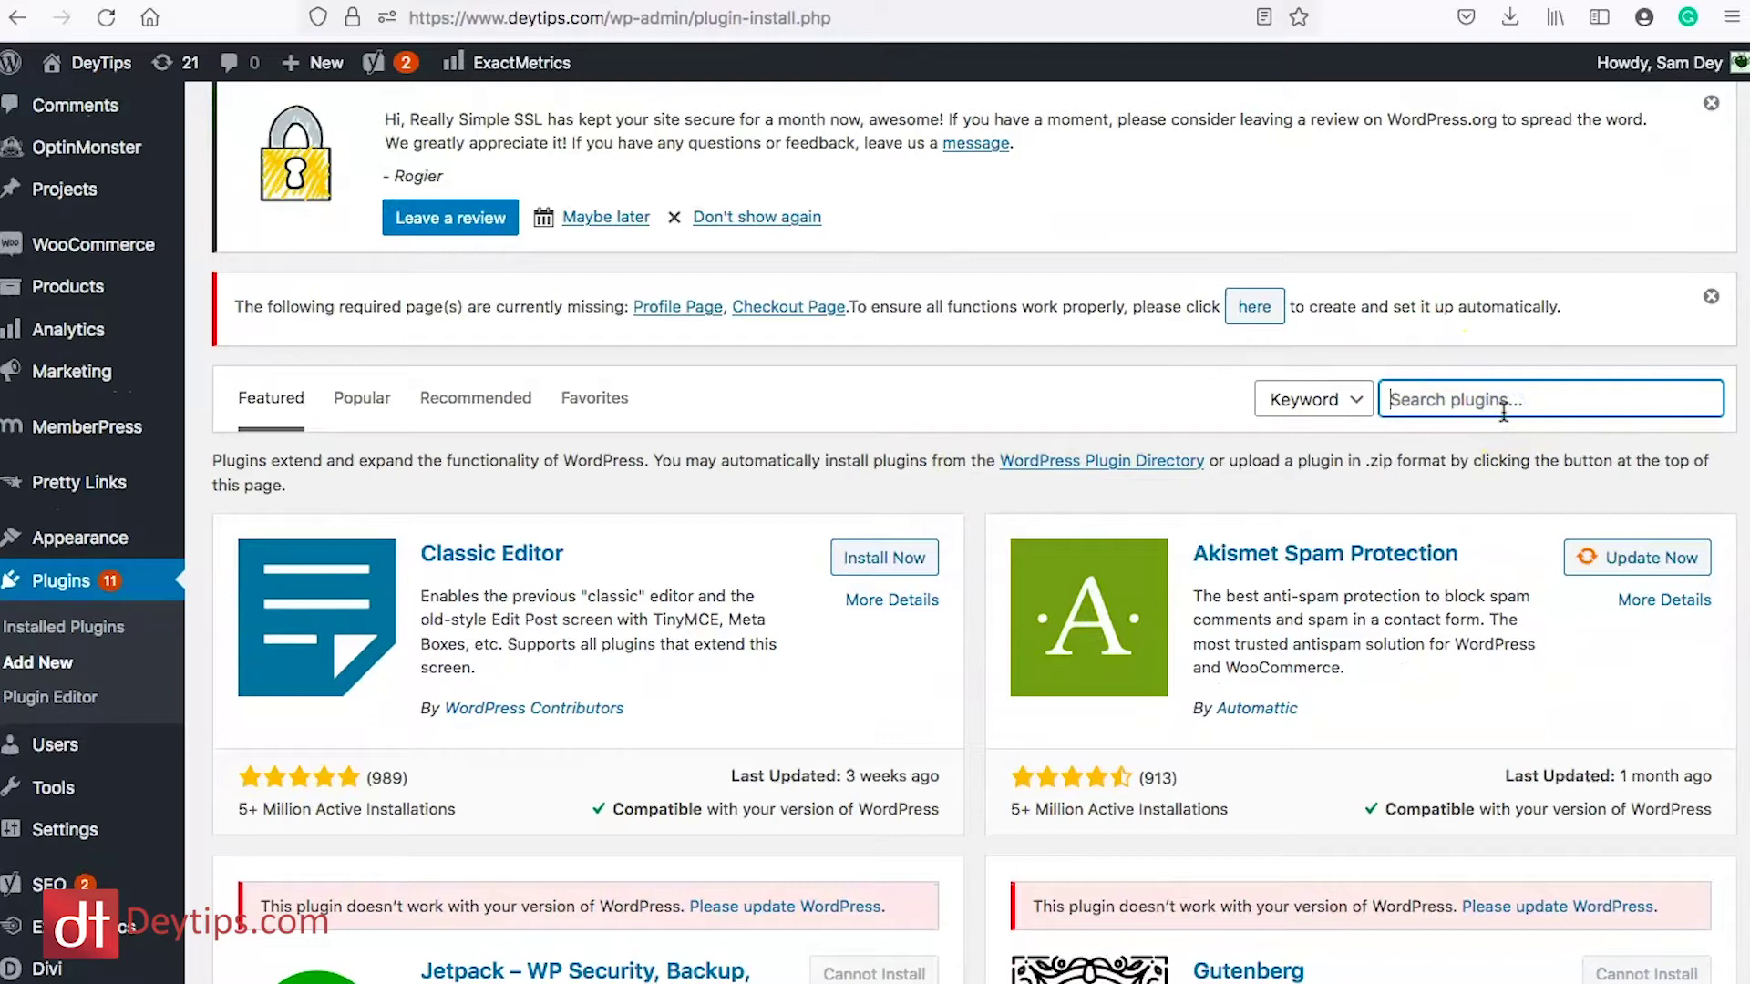
type("wooptt")
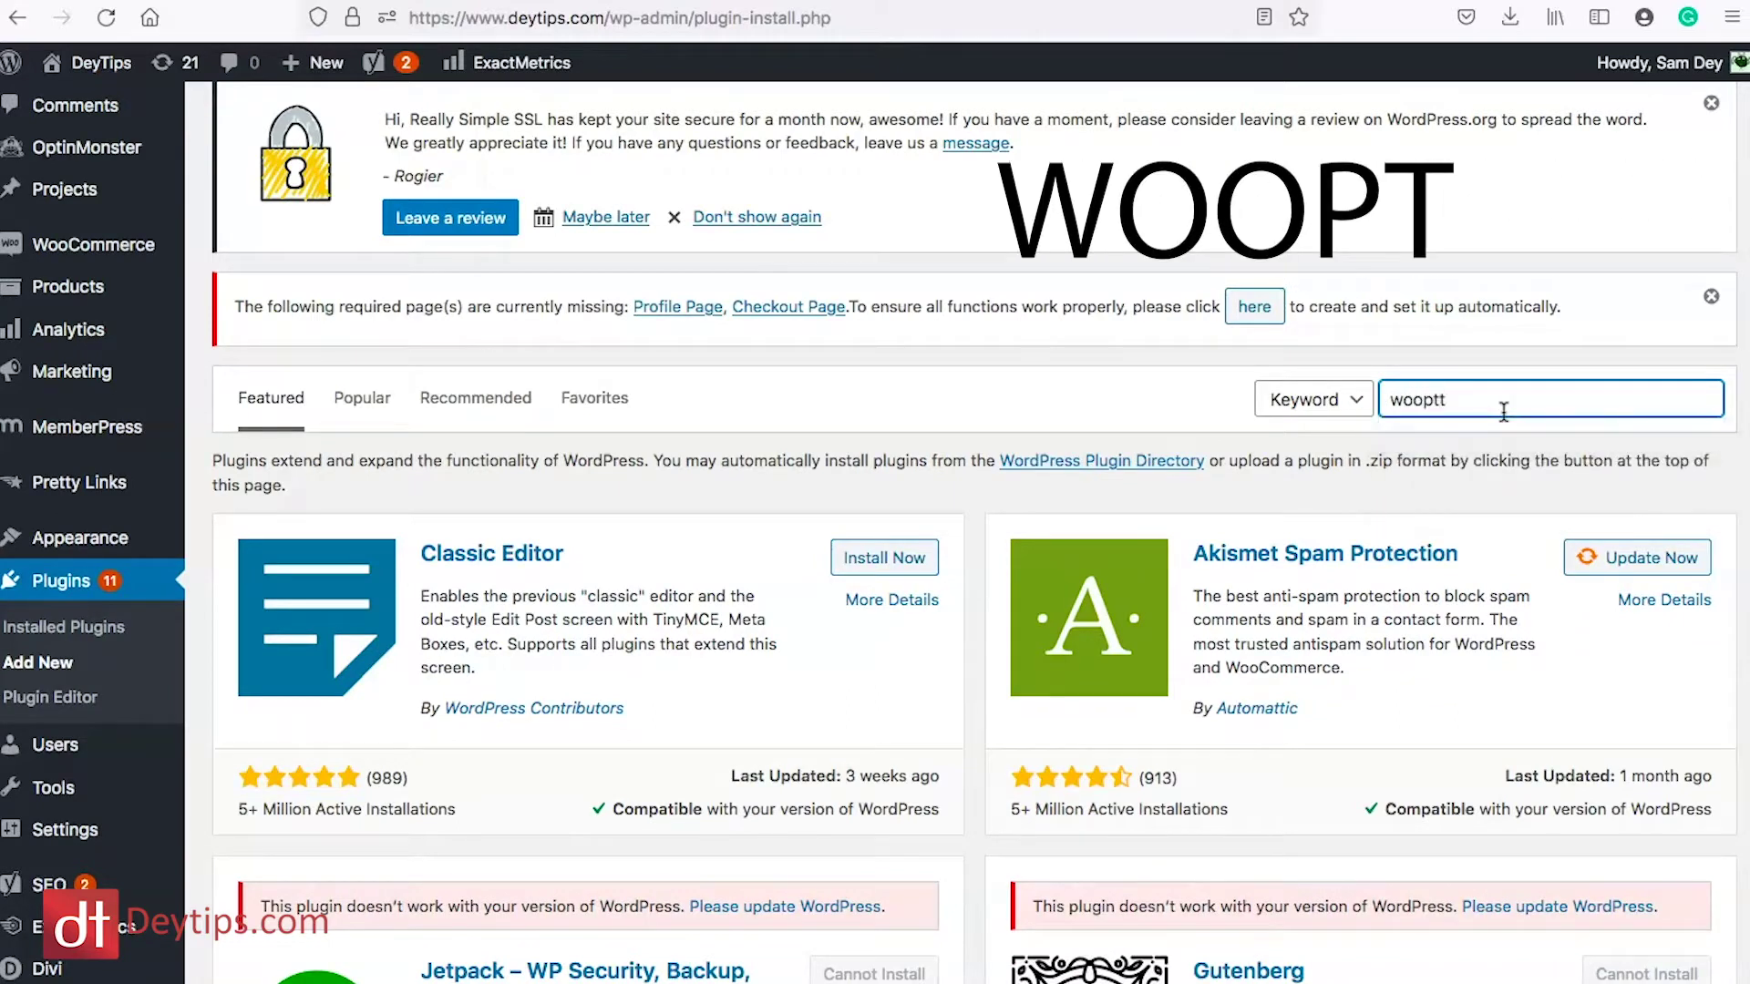
key("BackSpace")
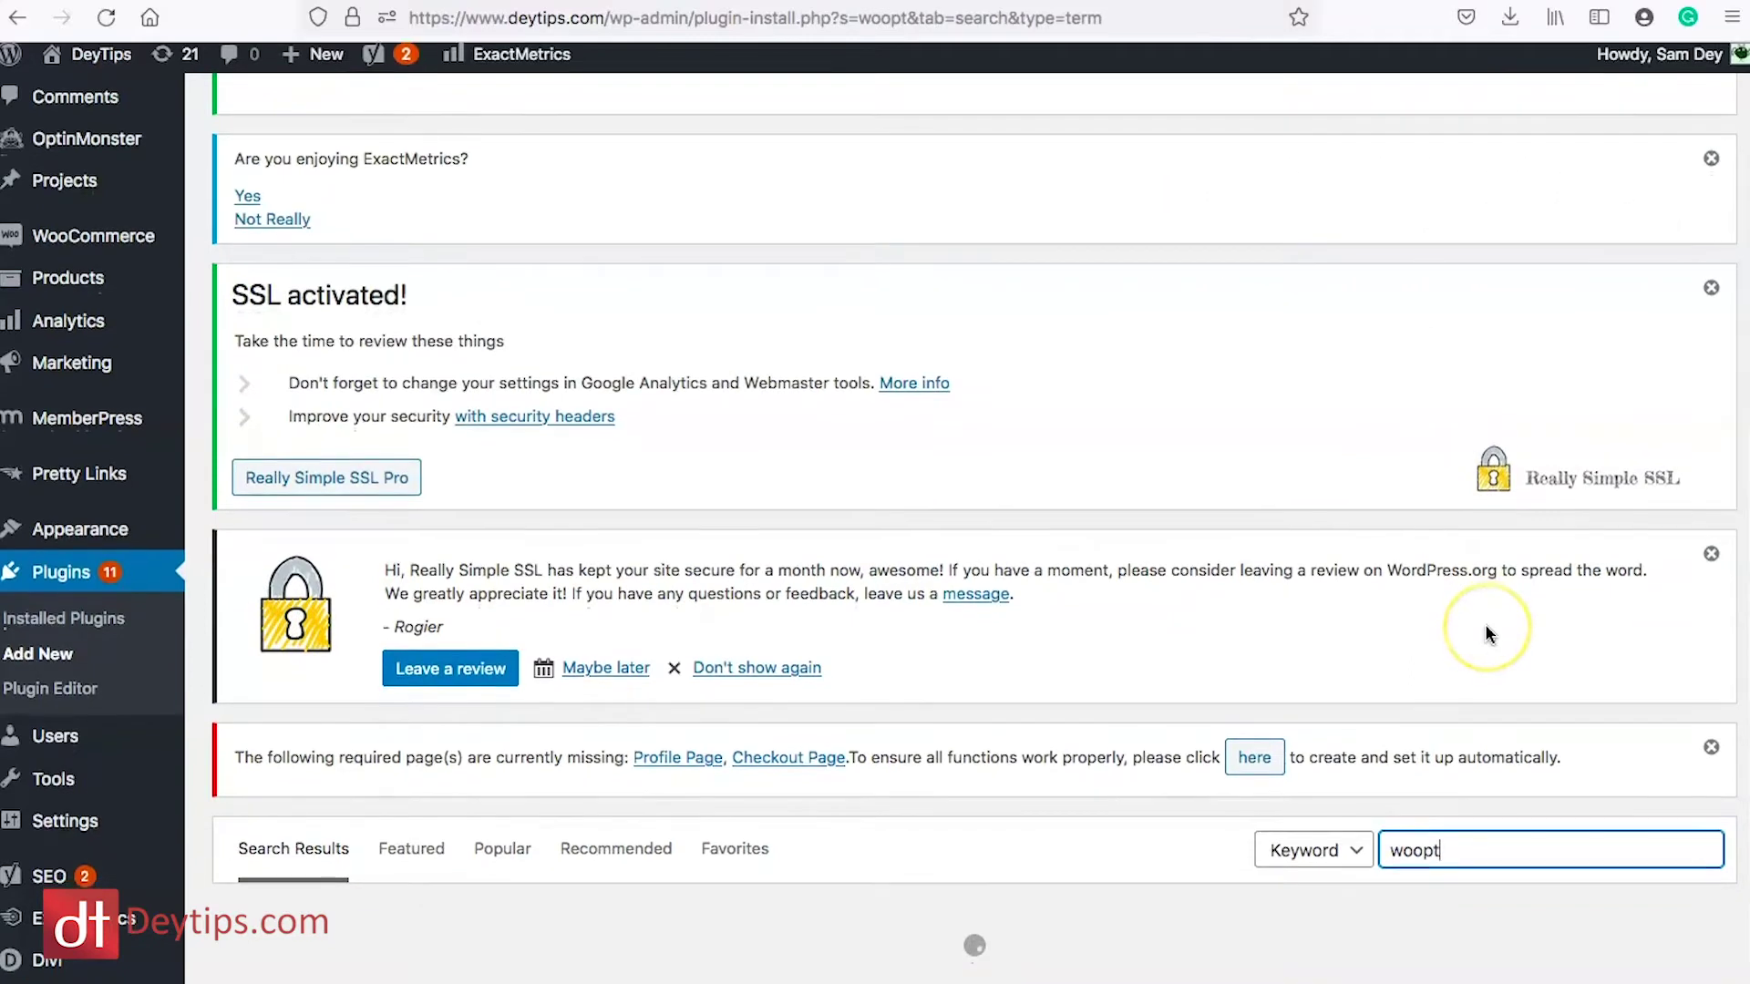
scroll(1373, 725, "down", 5)
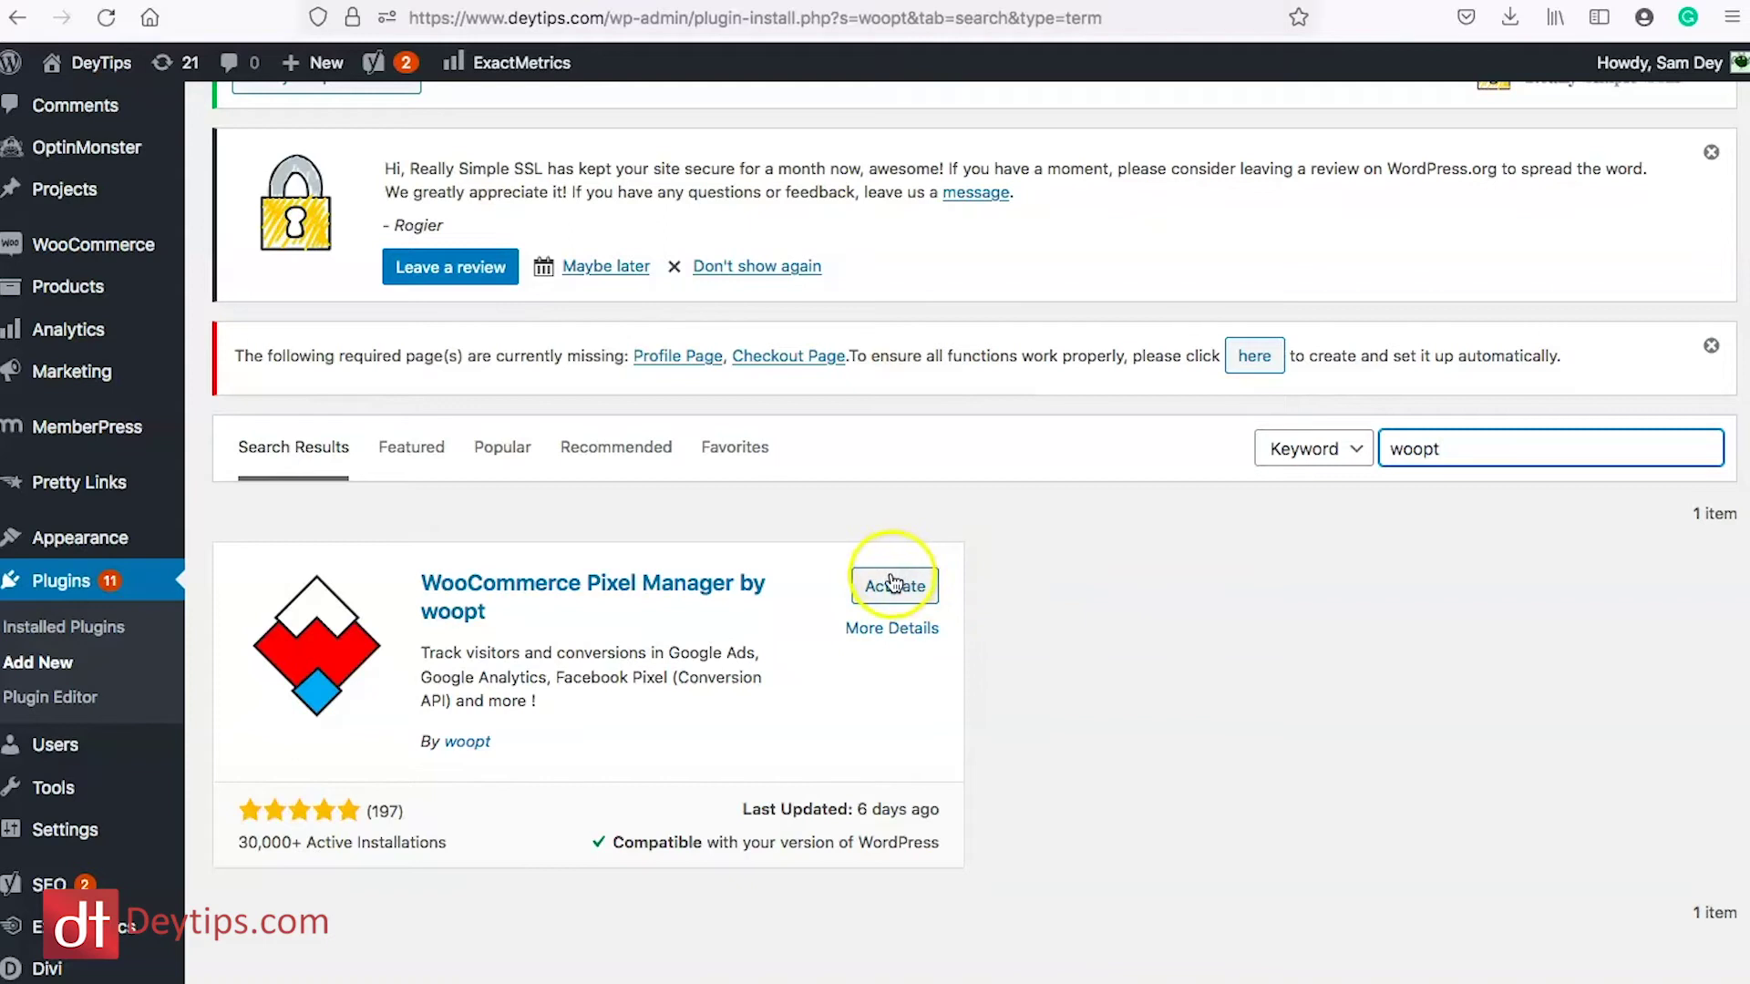
Activate WooCommerce Pixel Manager and reload so its woopt Pixel Manager menu appears.
left_click(890, 583)
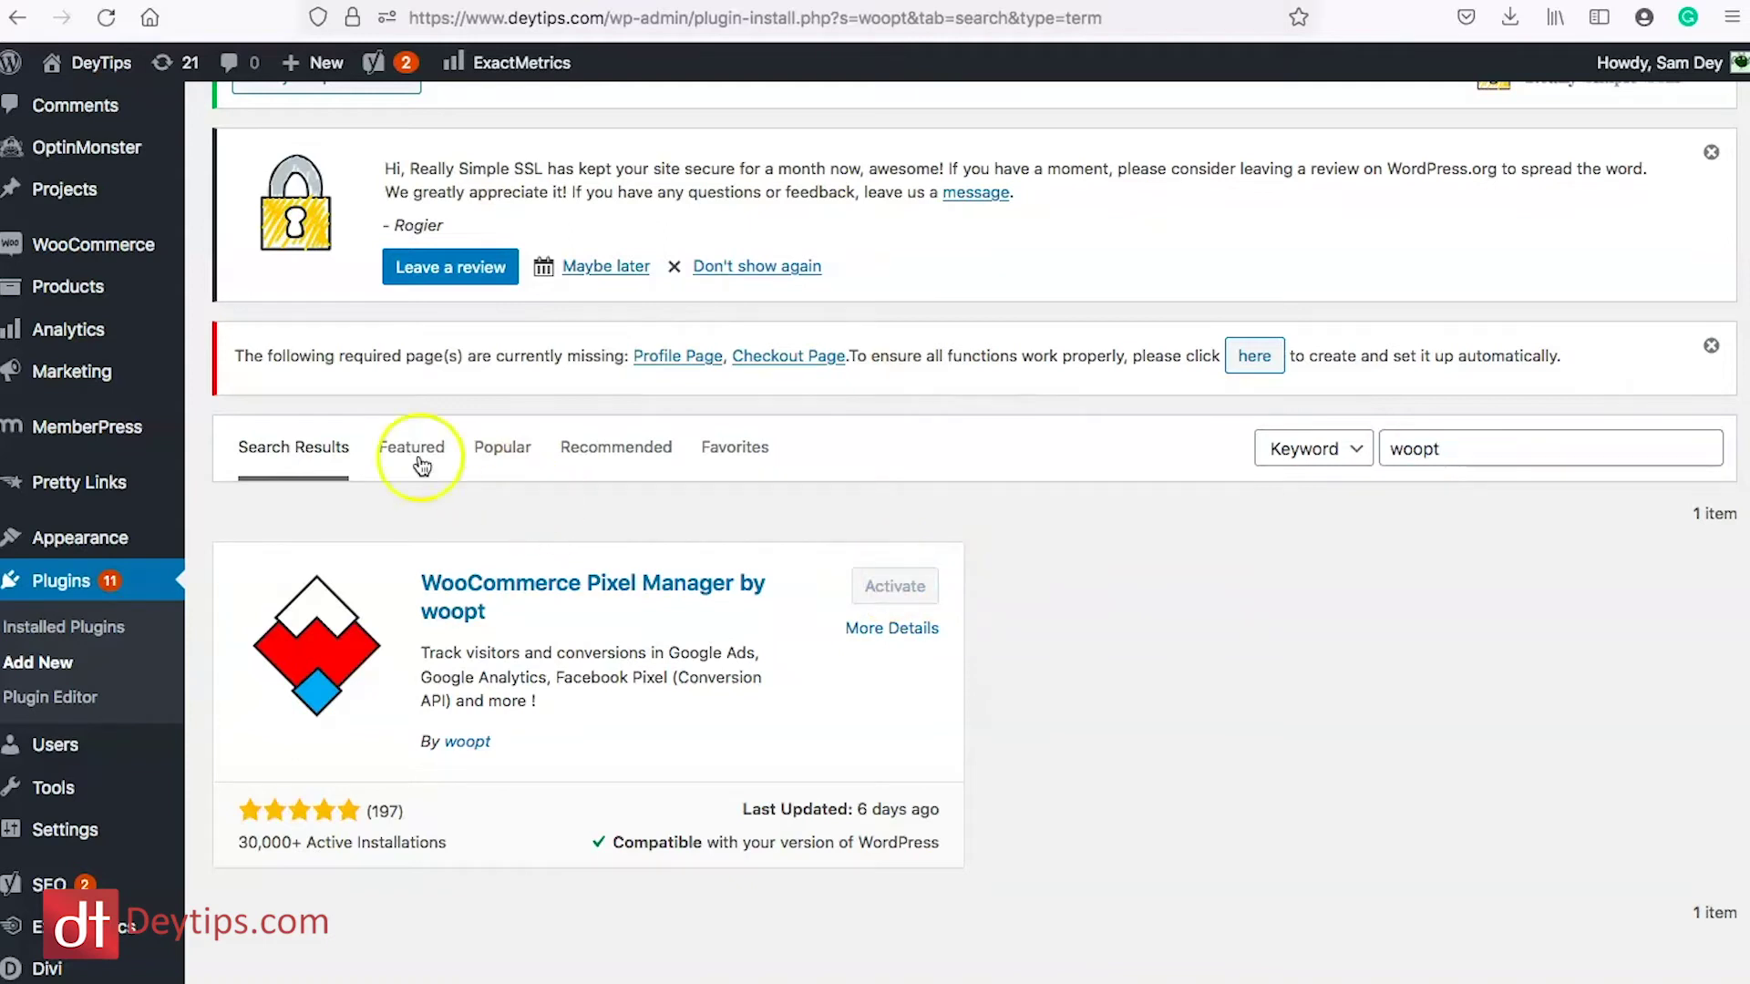
mouse_move(102, 244)
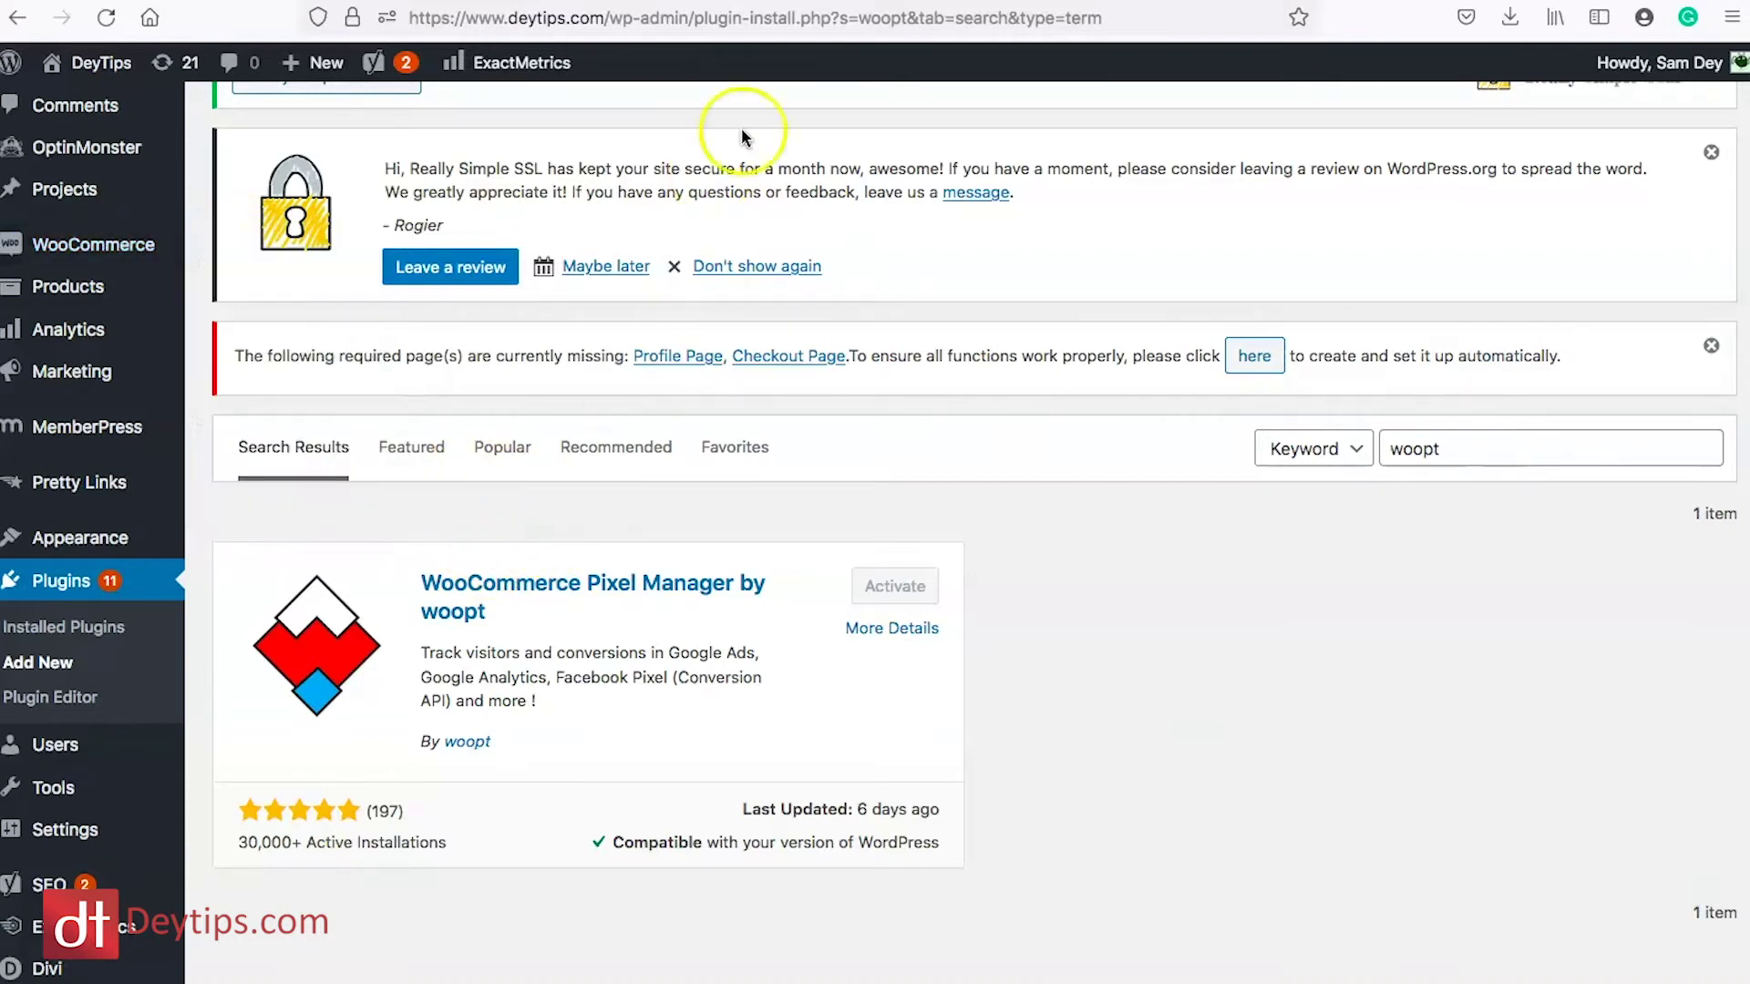
left_click(825, 18)
key("Return")
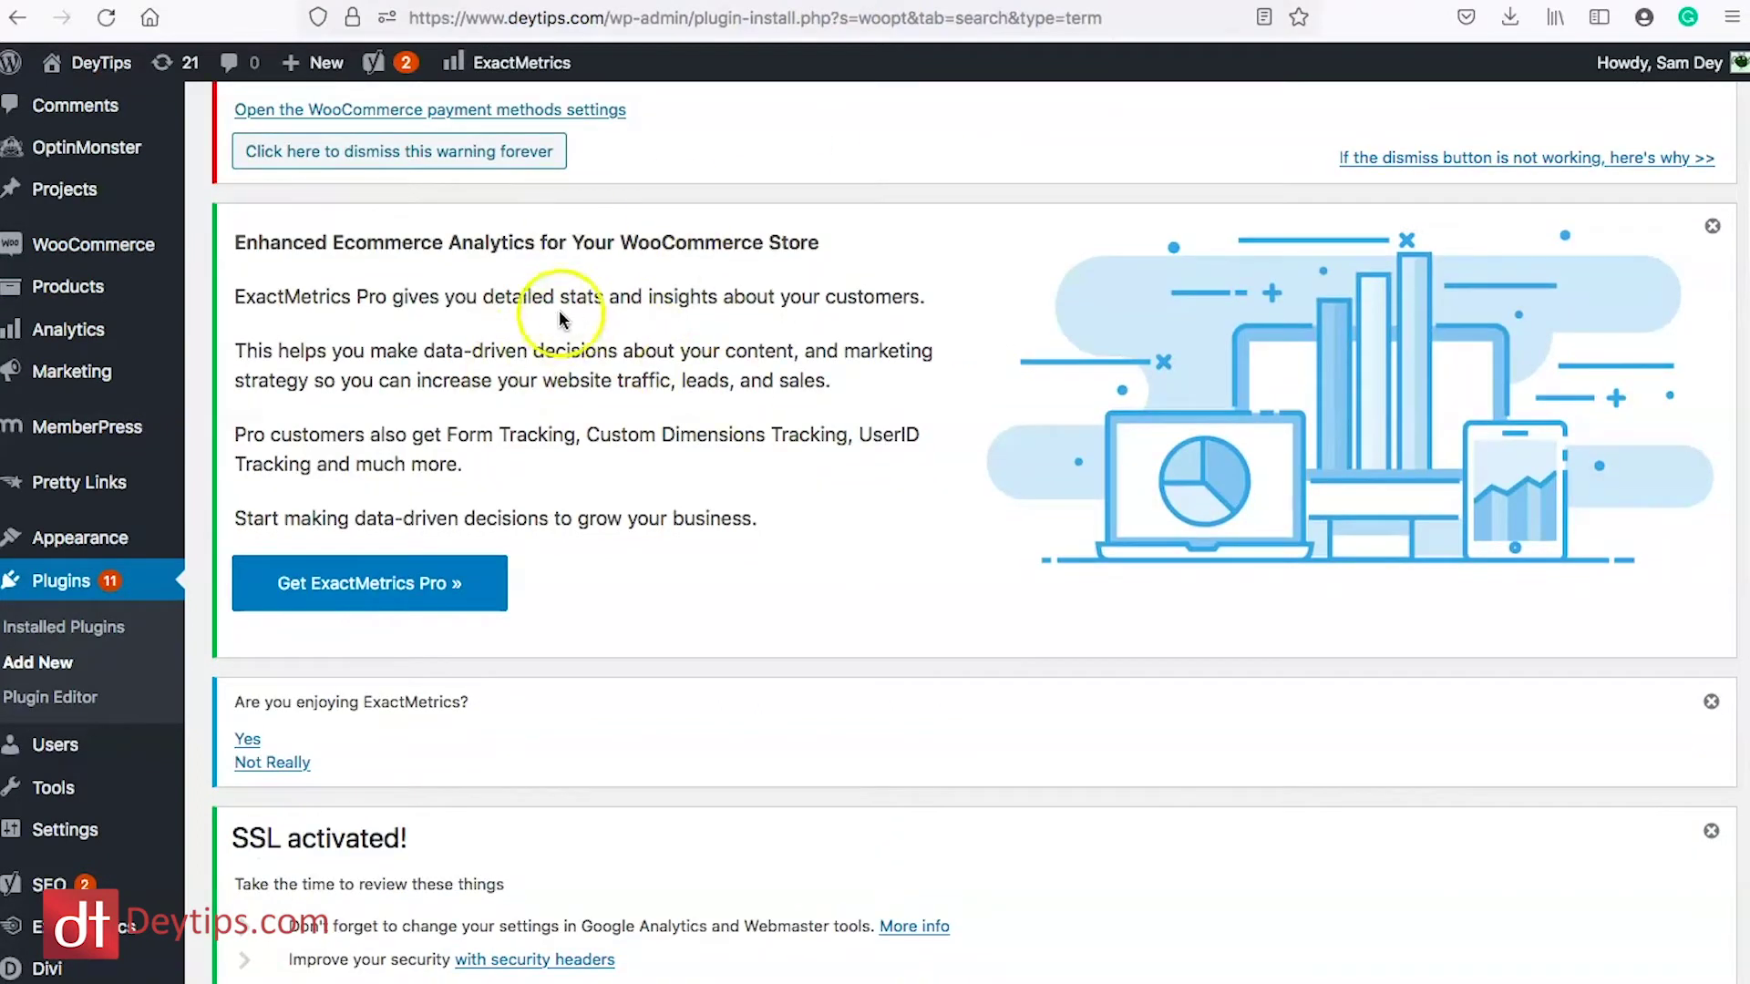
mouse_move(70, 246)
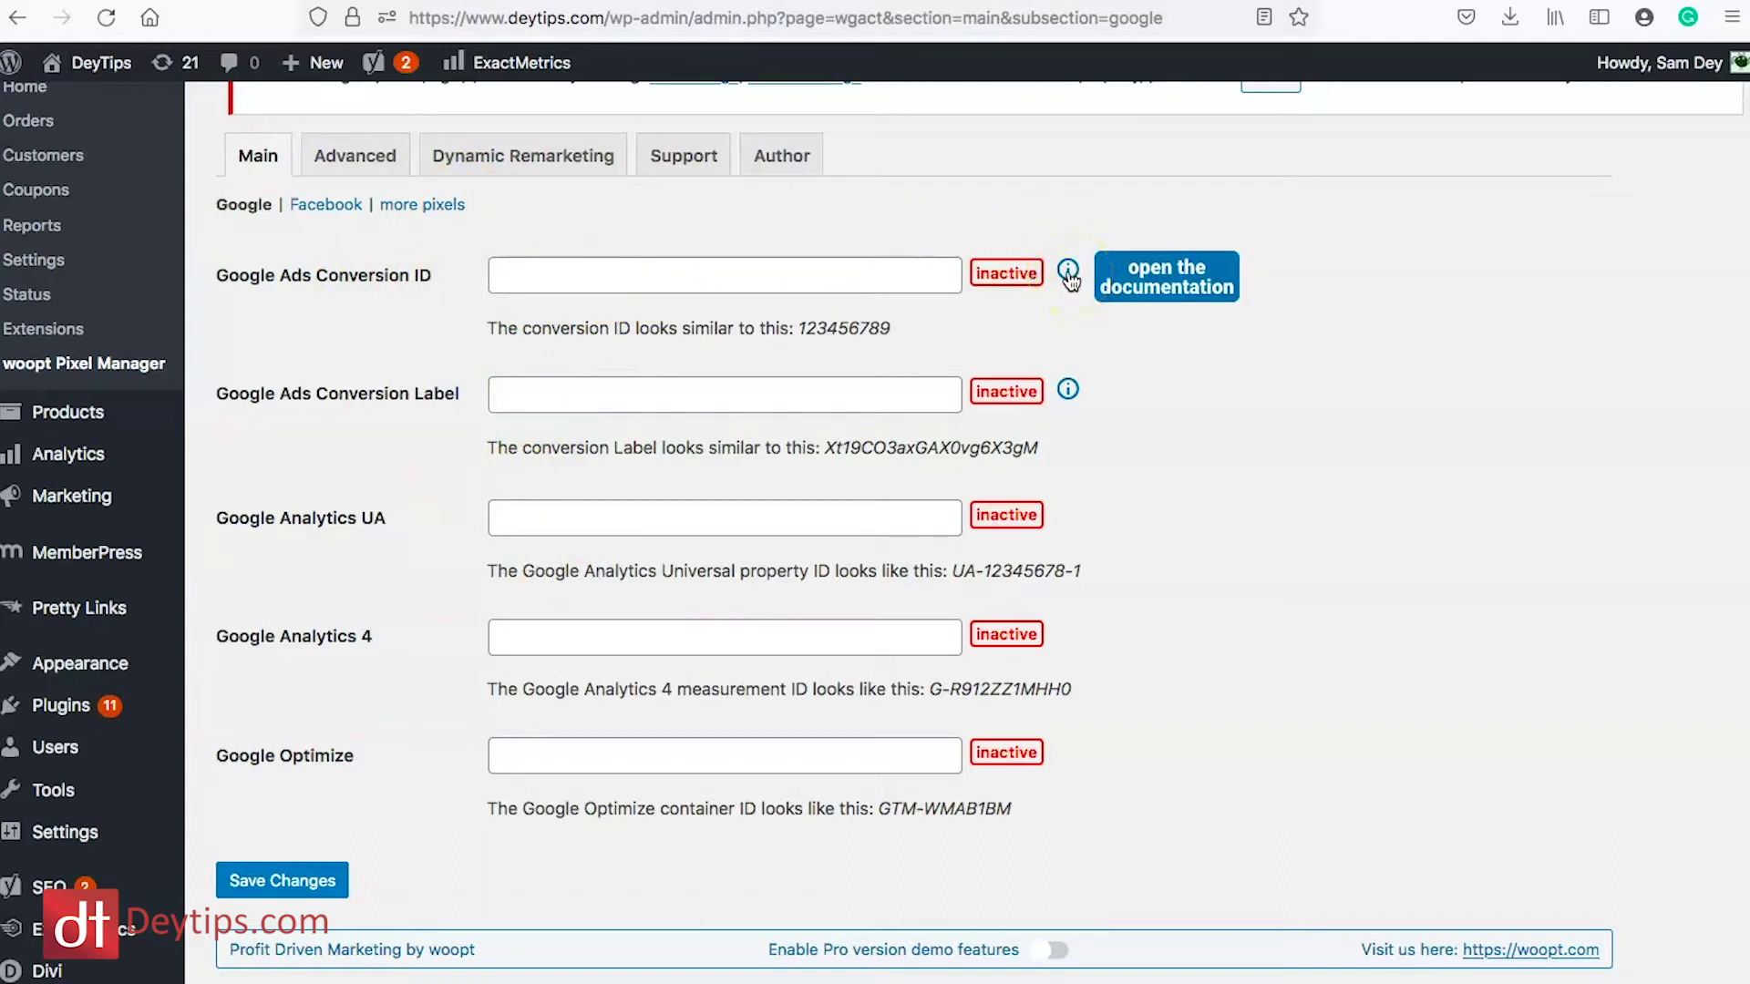
Open the Google Ads Conversion ID help and expand both screenshots showing the ID and label.
left_click(1062, 279)
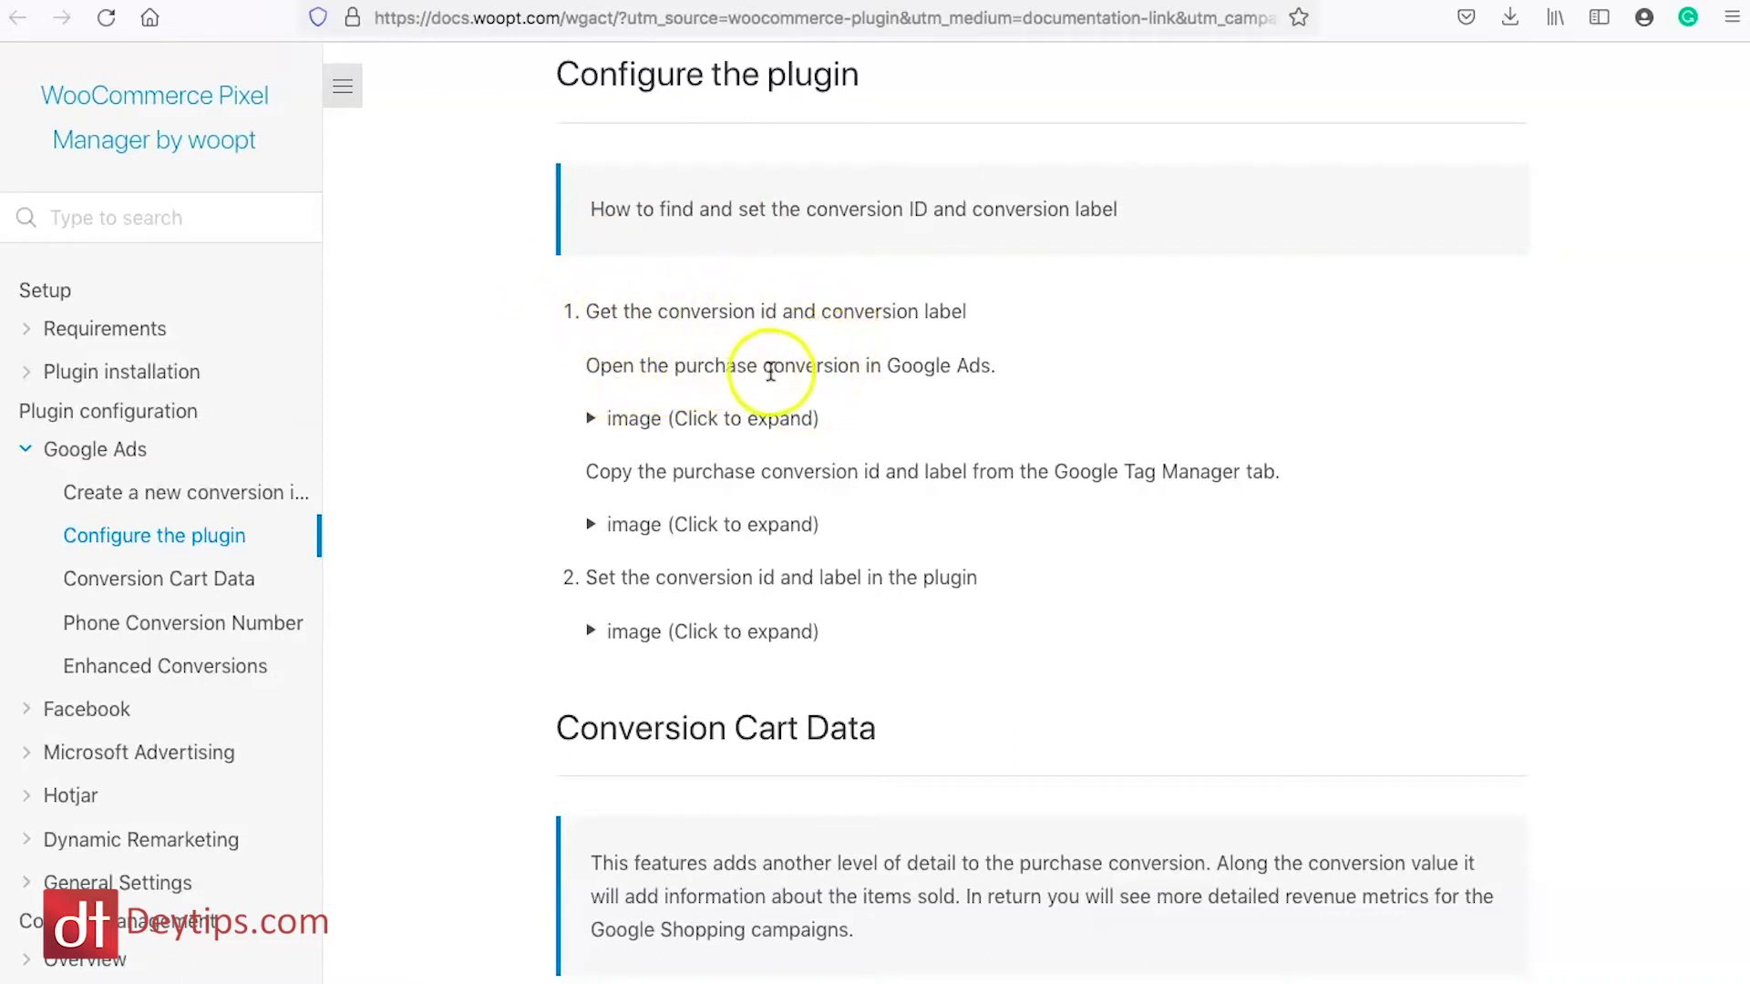
left_click(592, 419)
scroll(1156, 502, "down", 4)
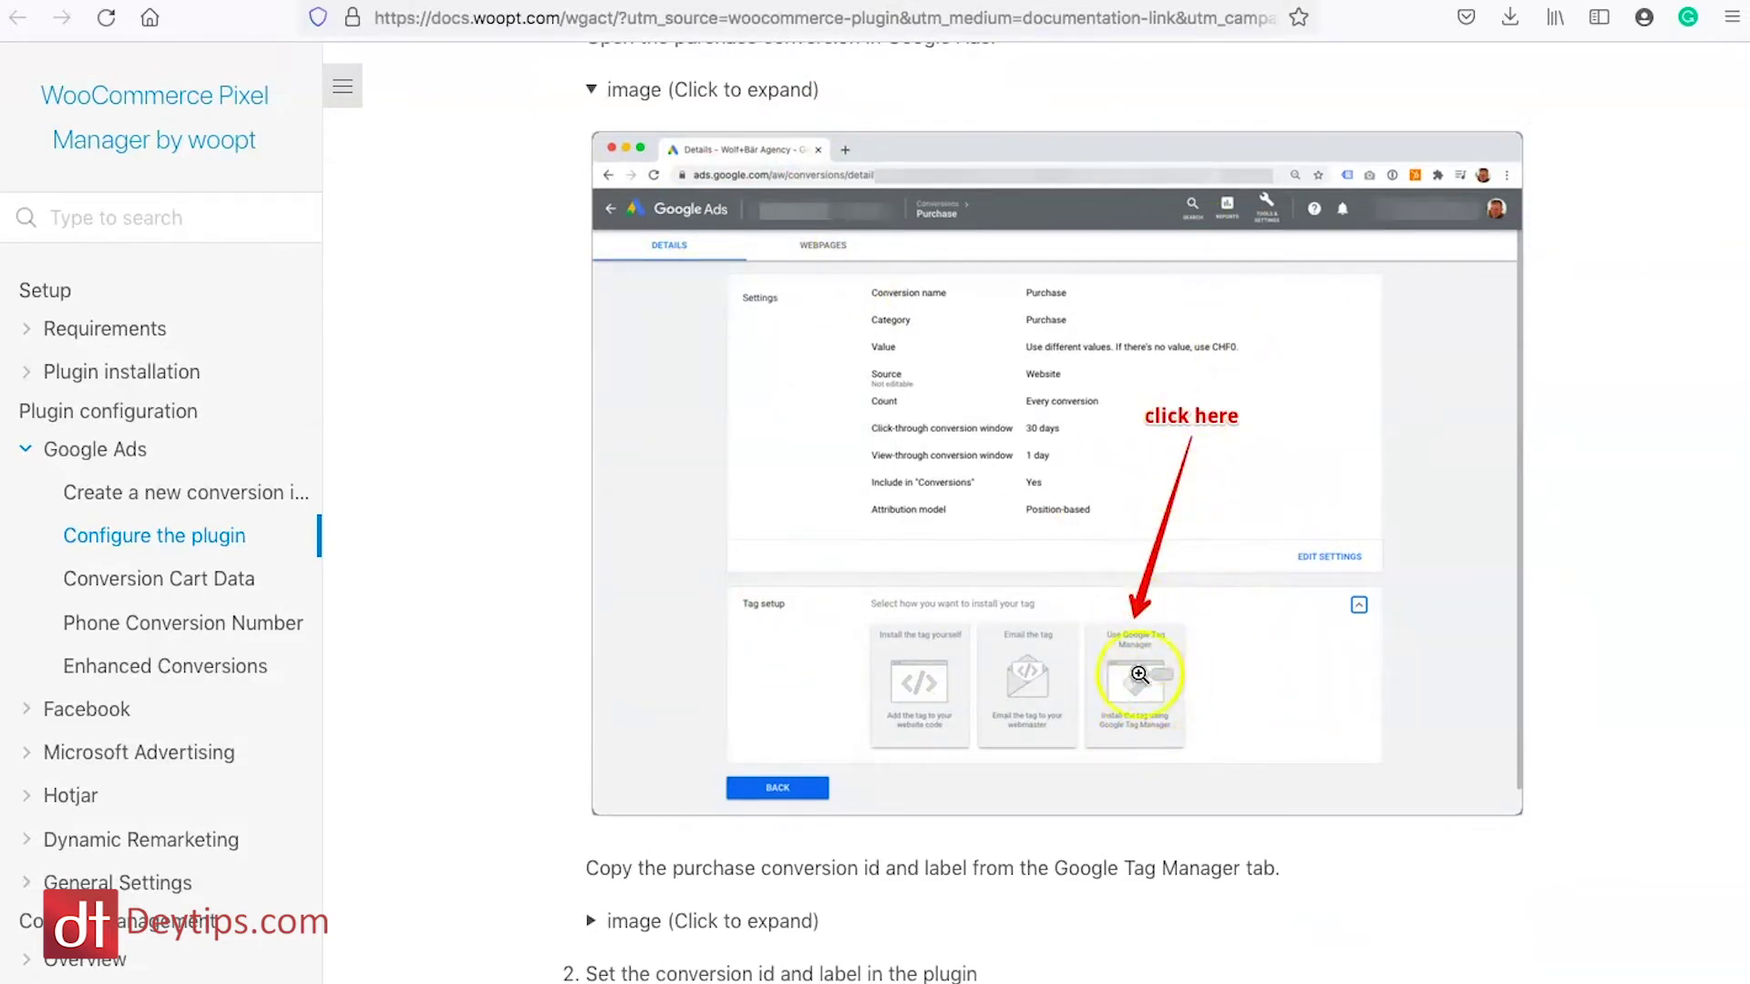
scroll(1158, 657, "down", 4)
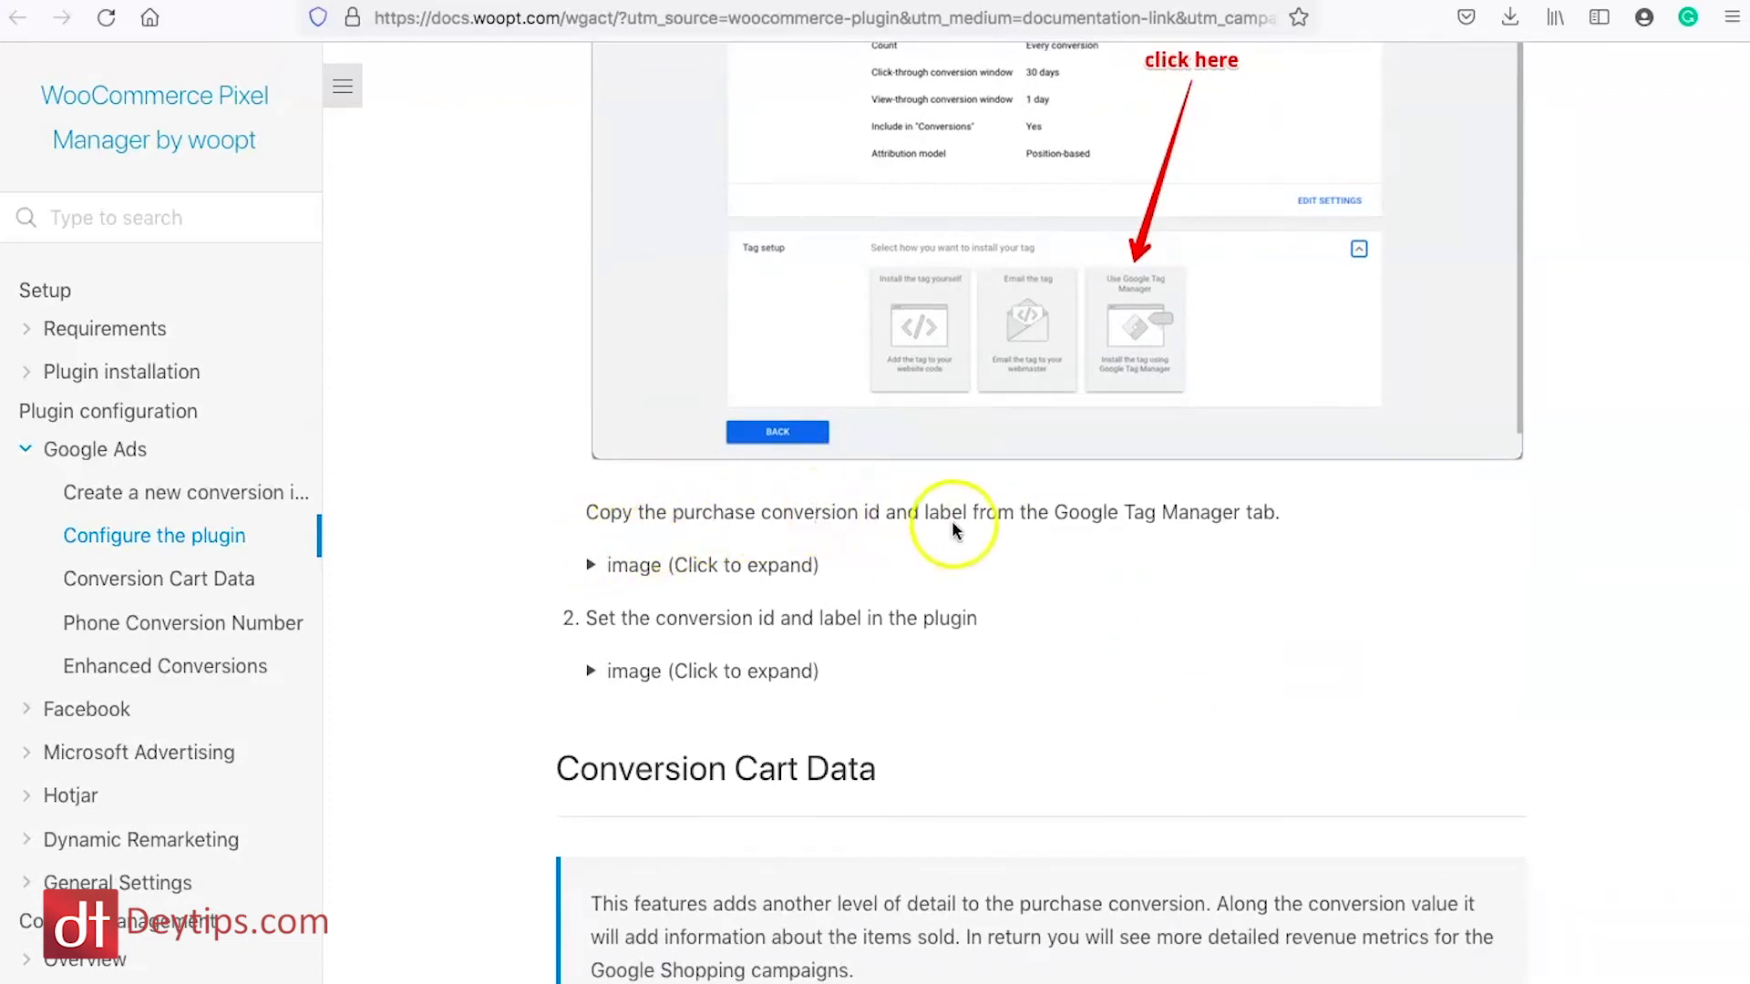
scroll(1130, 510, "down", 1)
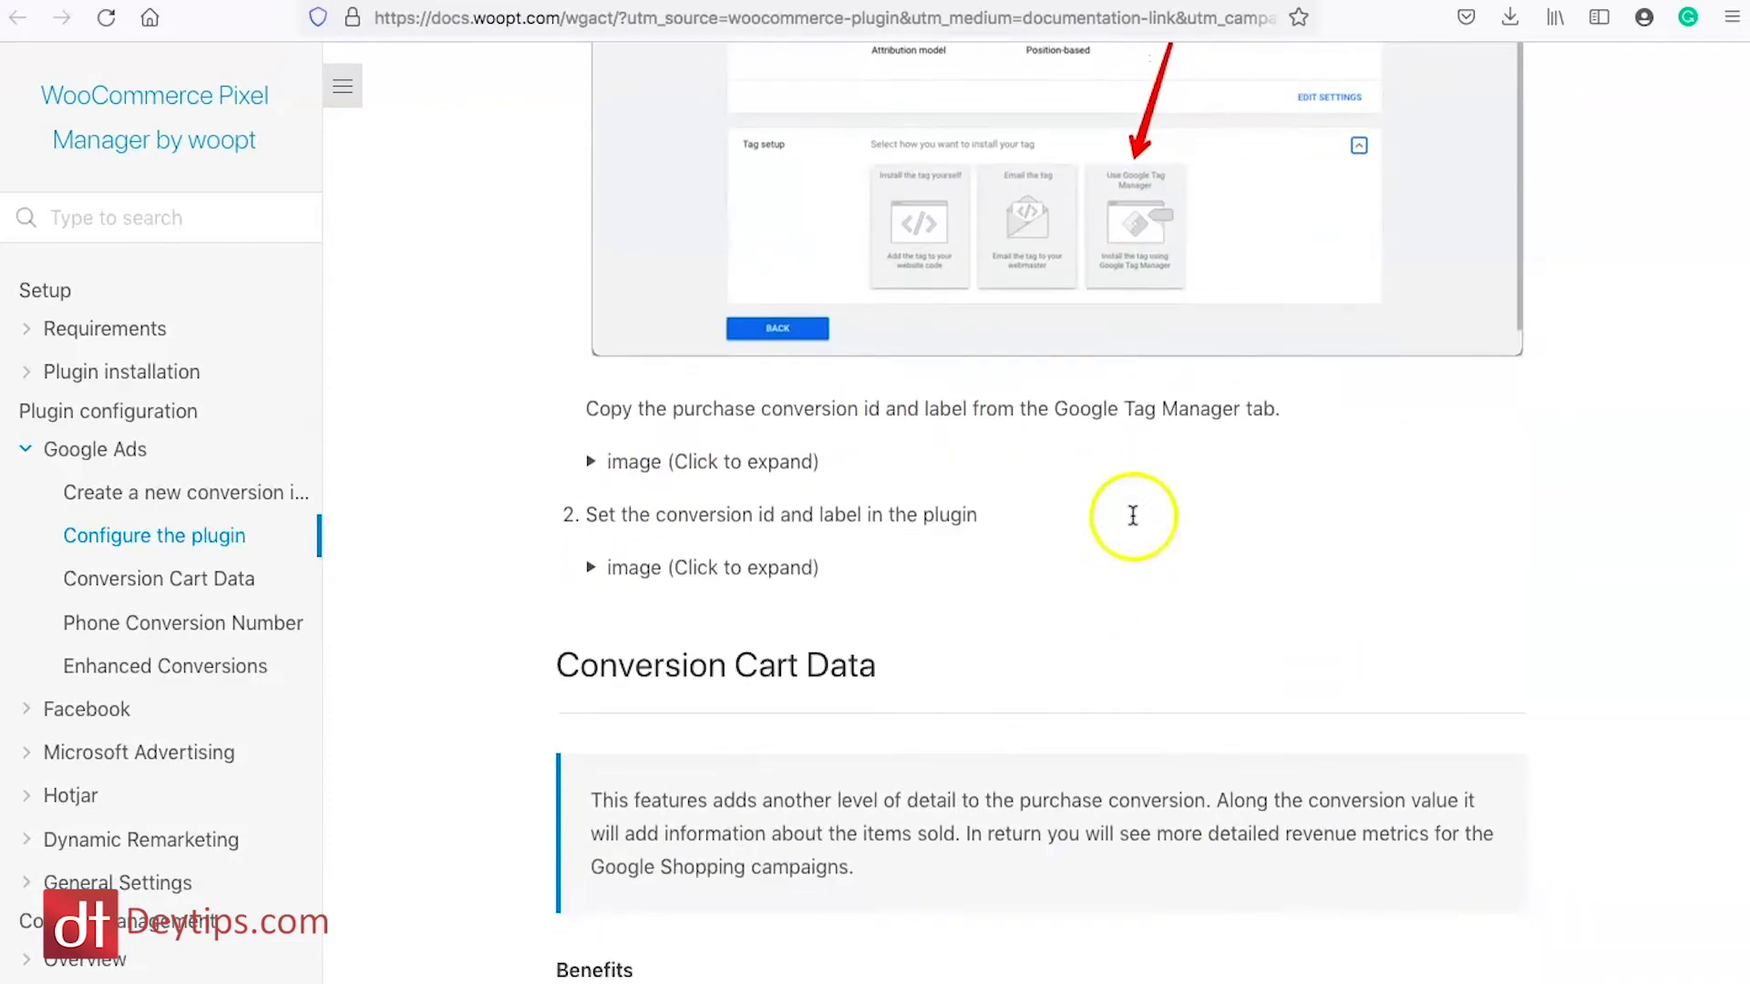
scroll(752, 472, "down", 1)
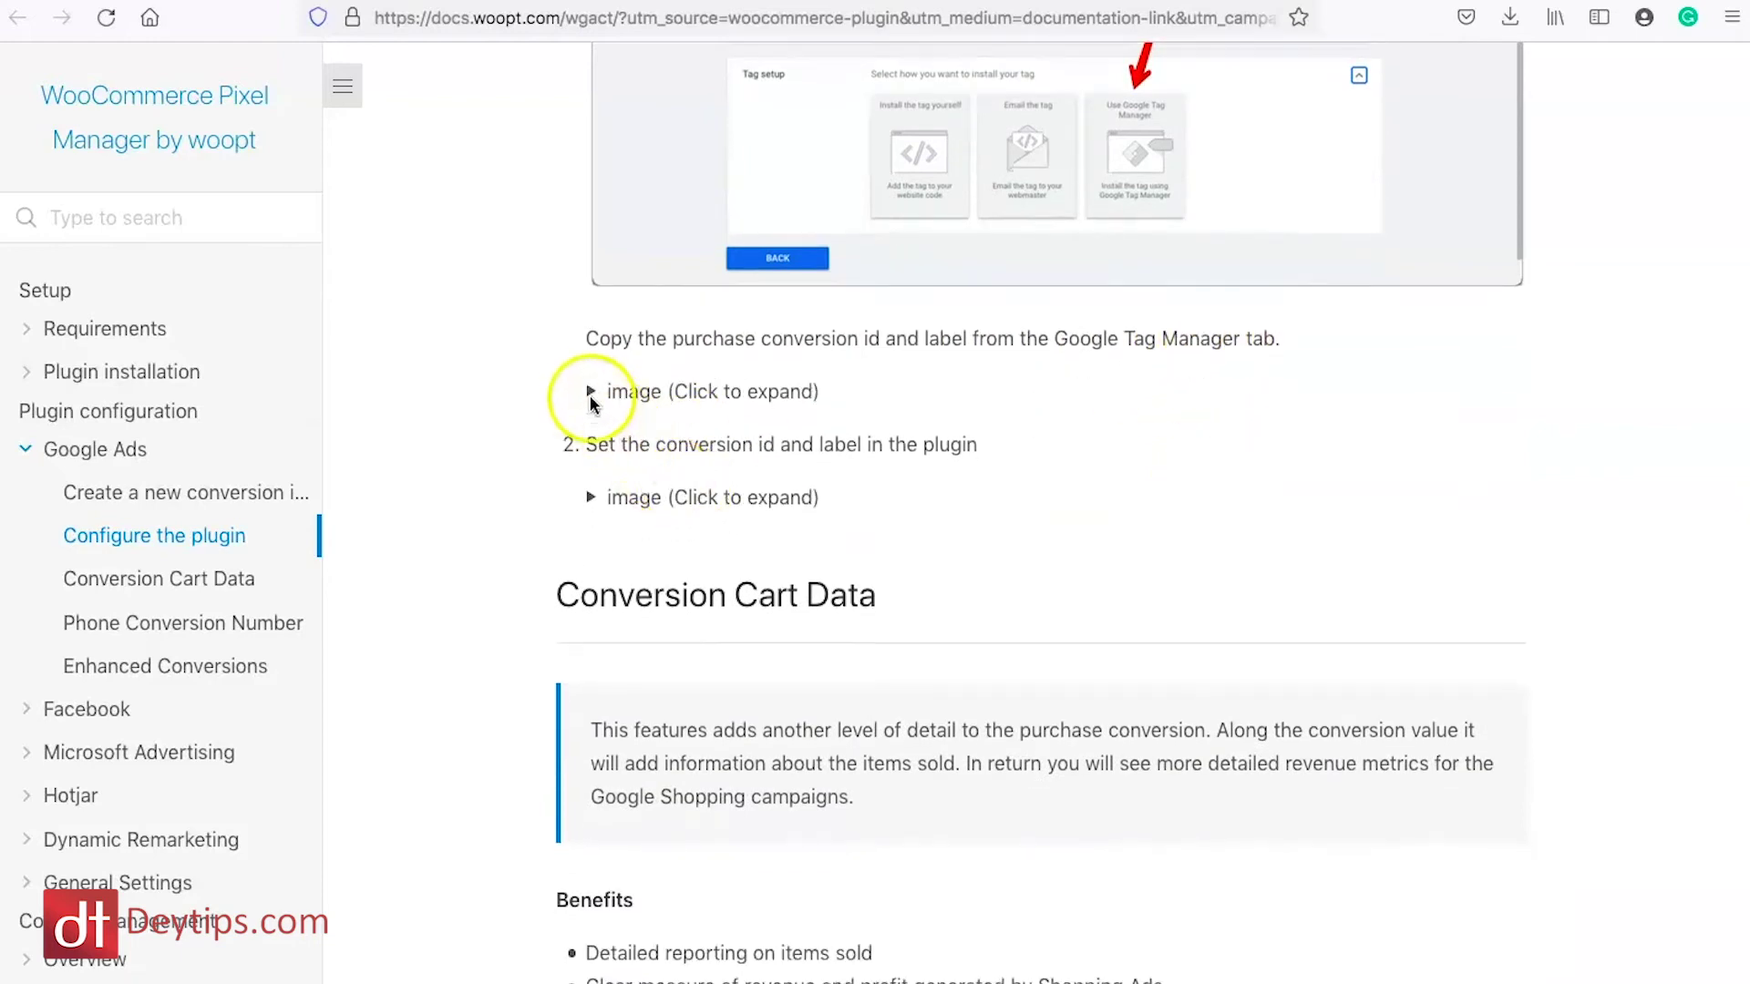
left_click(591, 391)
scroll(885, 590, "down", 1)
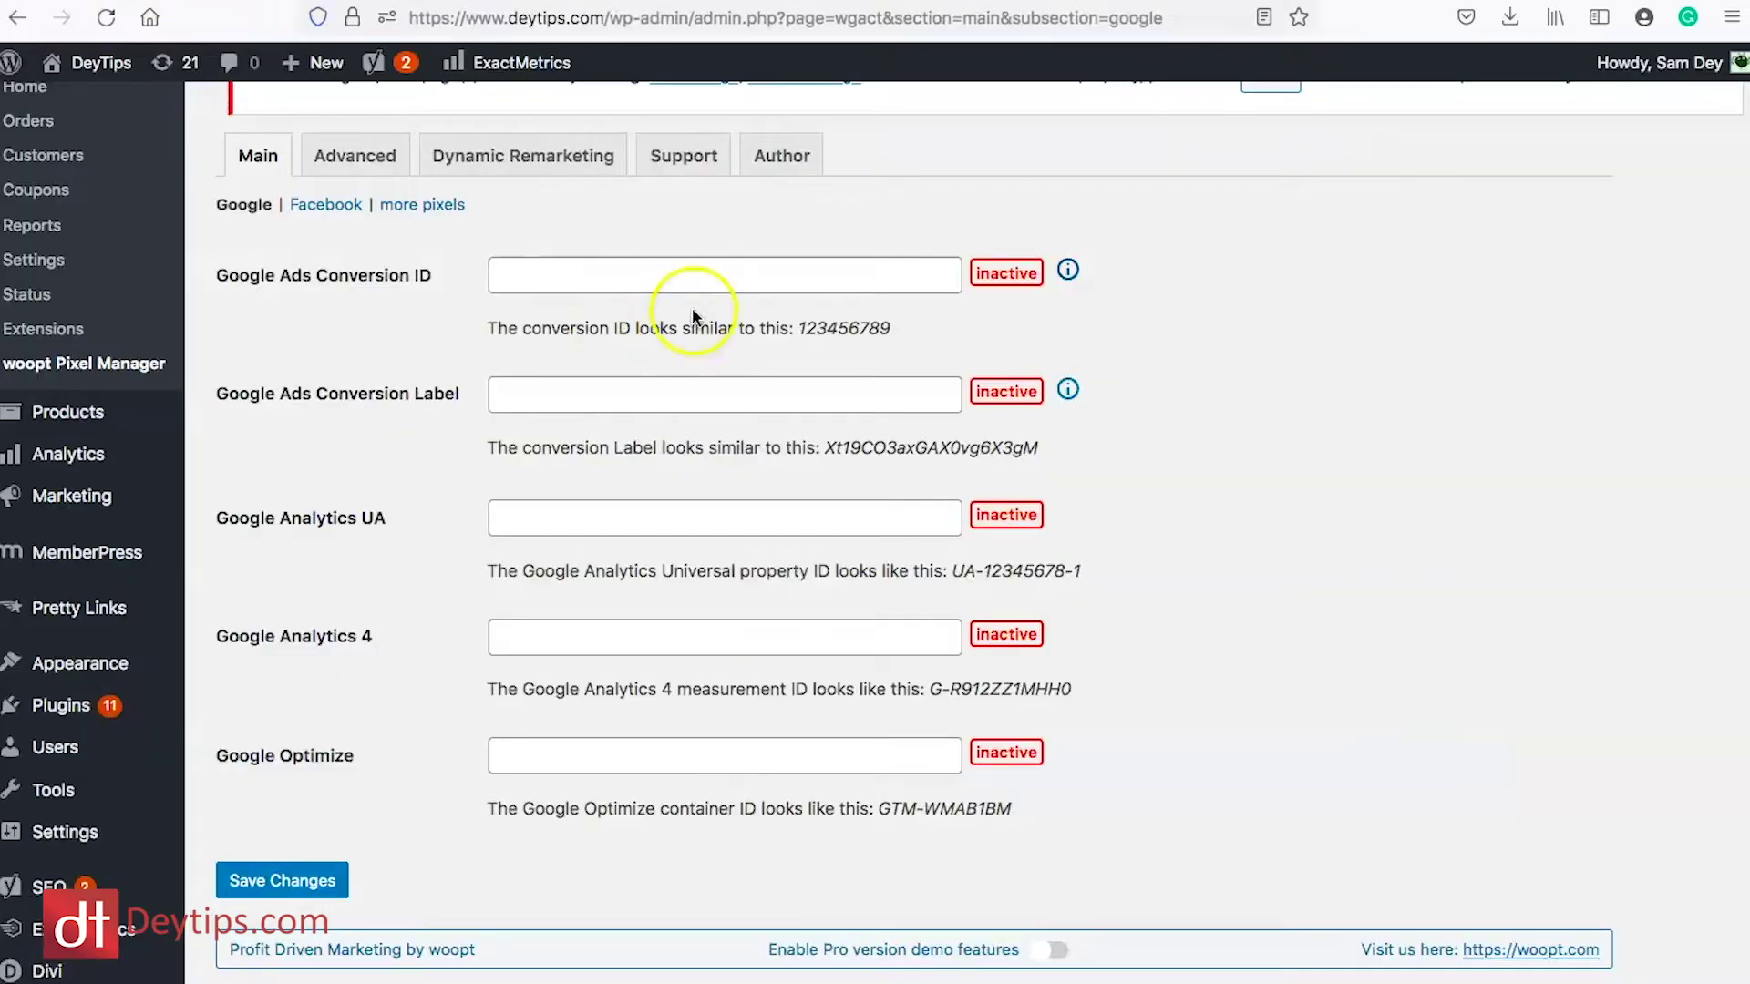
Check the empty Google Ads Conversion ID and Conversion Label fields, then click away.
left_click(705, 284)
left_click(683, 390)
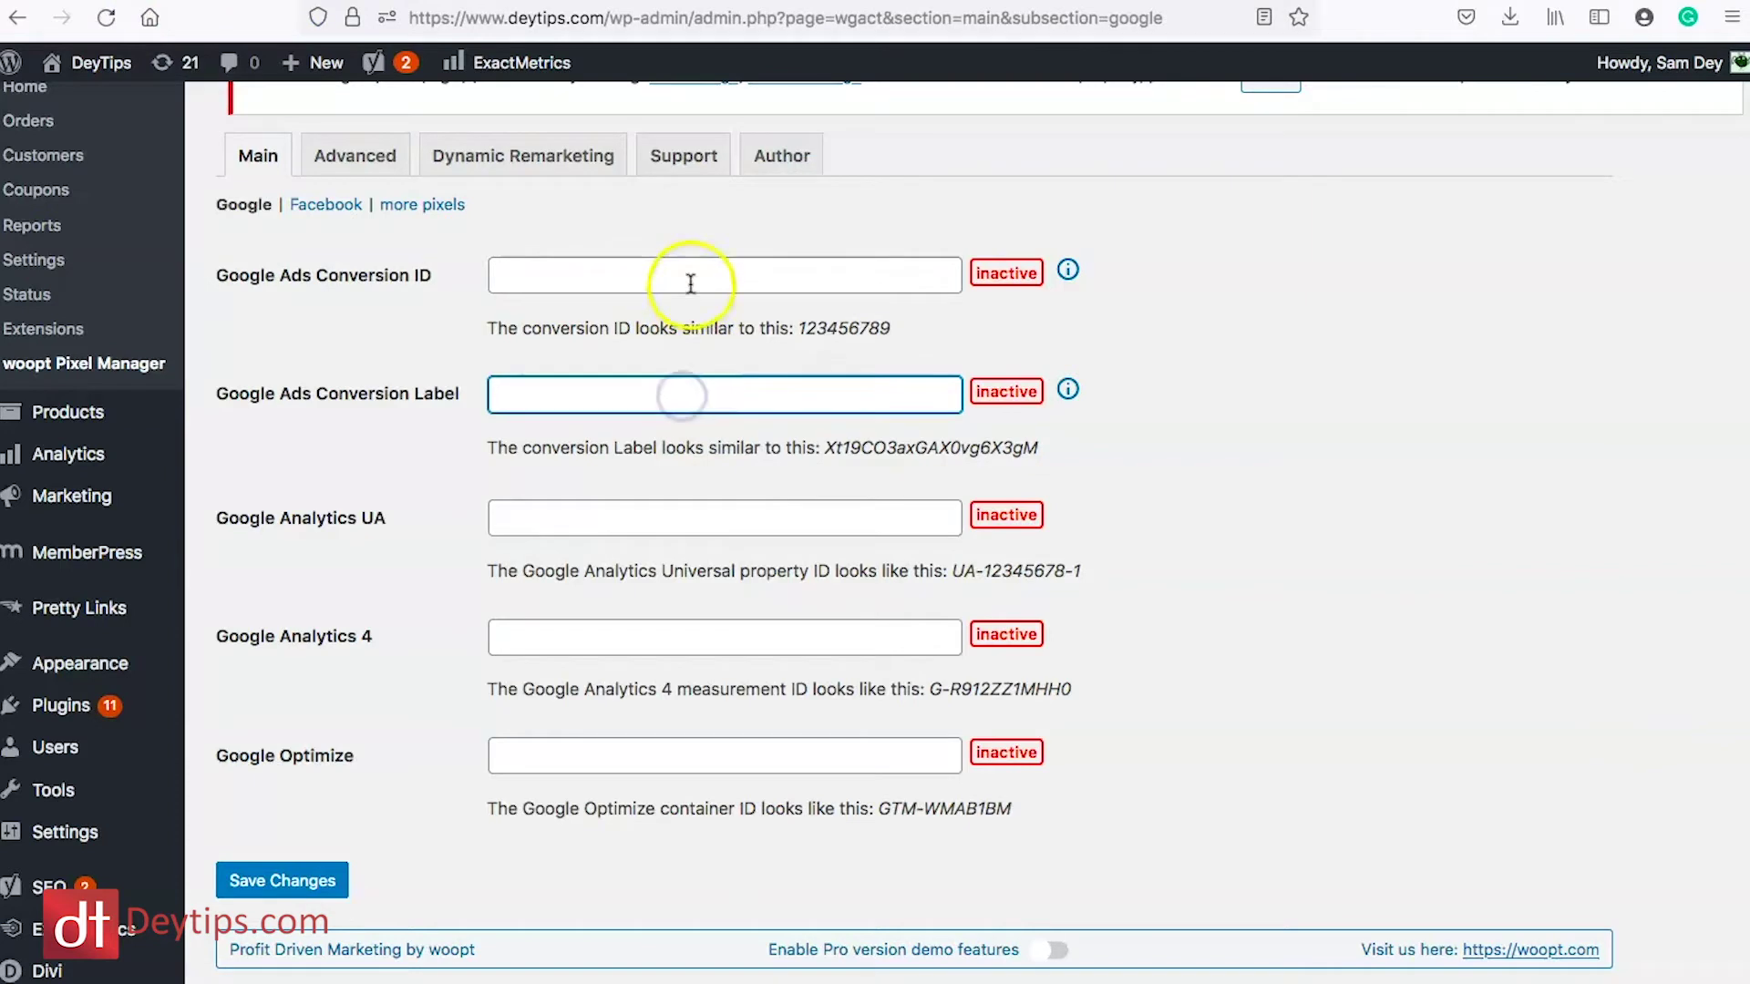
left_click(296, 495)
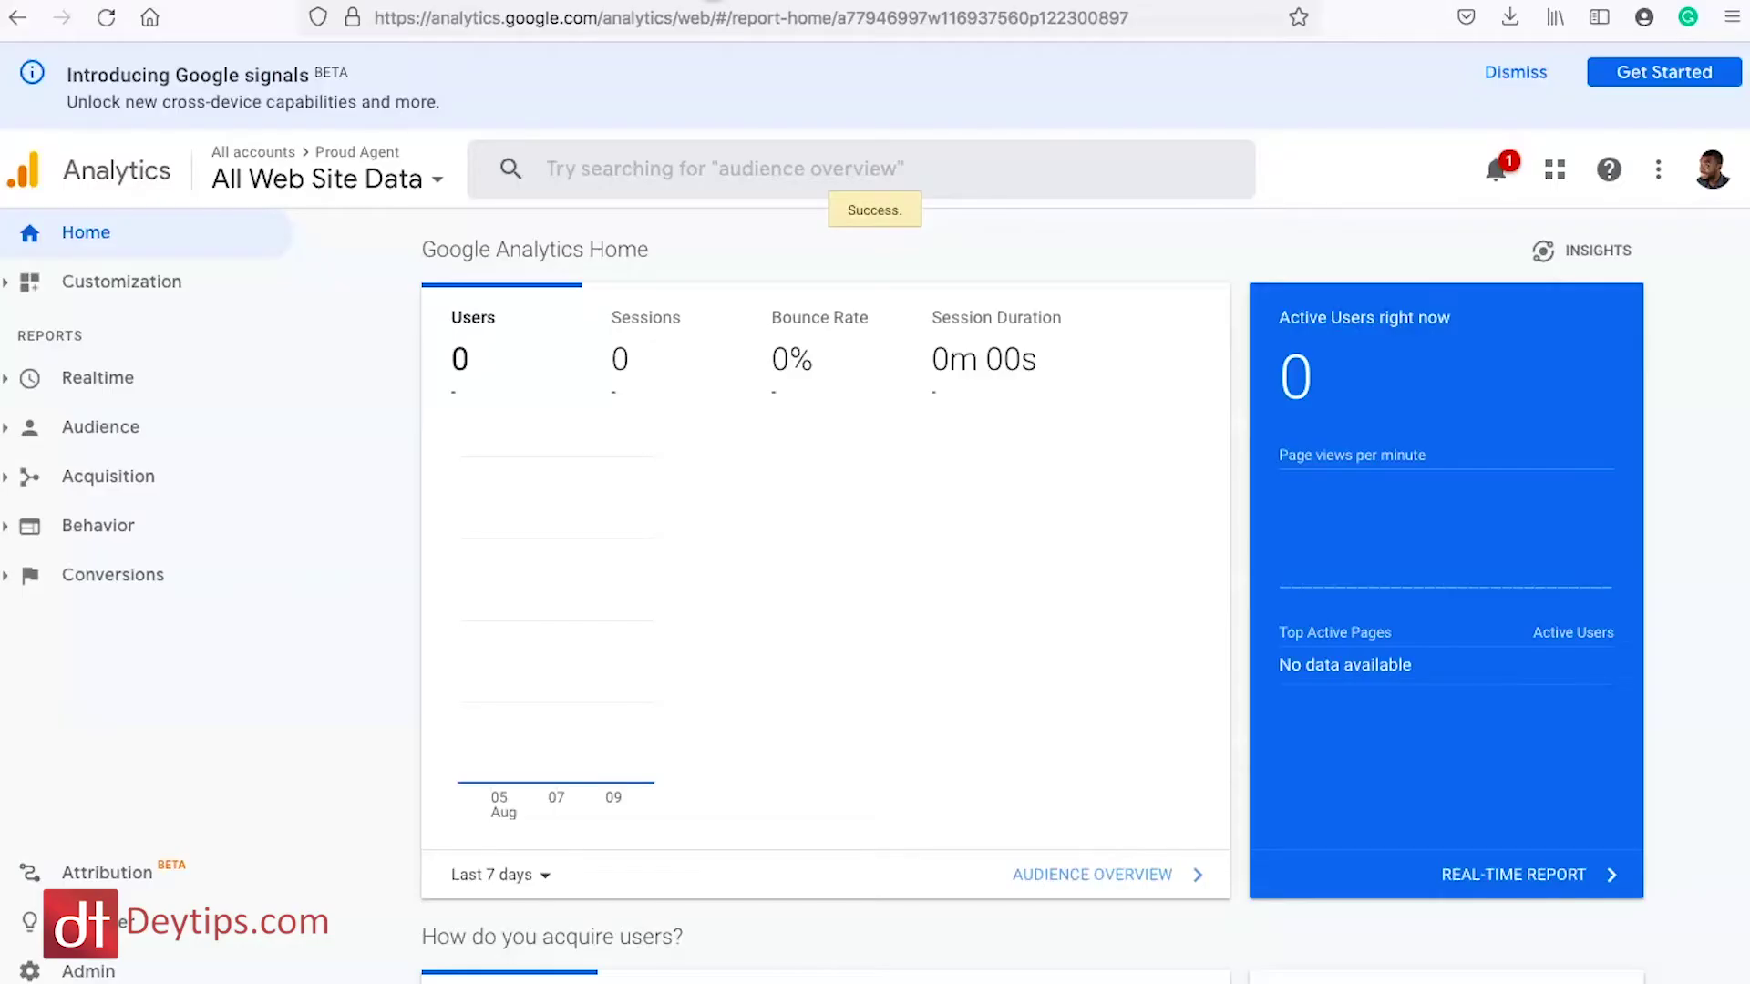
View the property's tracking ID under Admin > Property Settings, then return to WordPress.
left_click(88, 970)
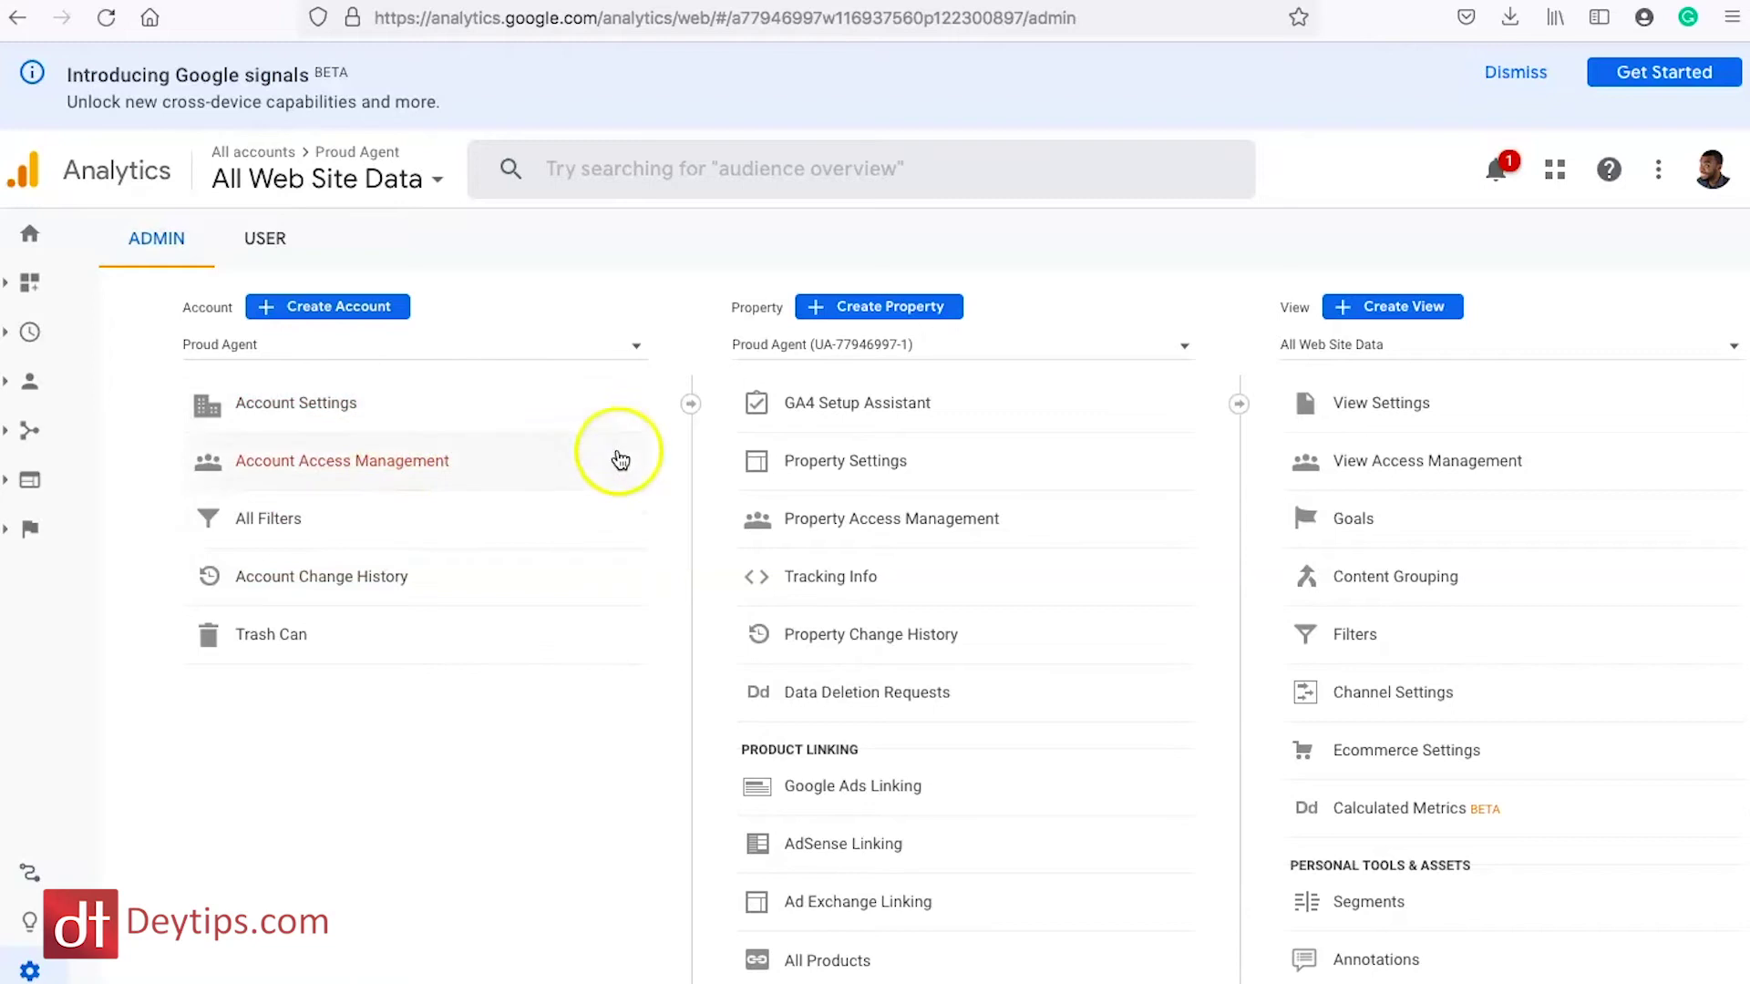
left_click(900, 465)
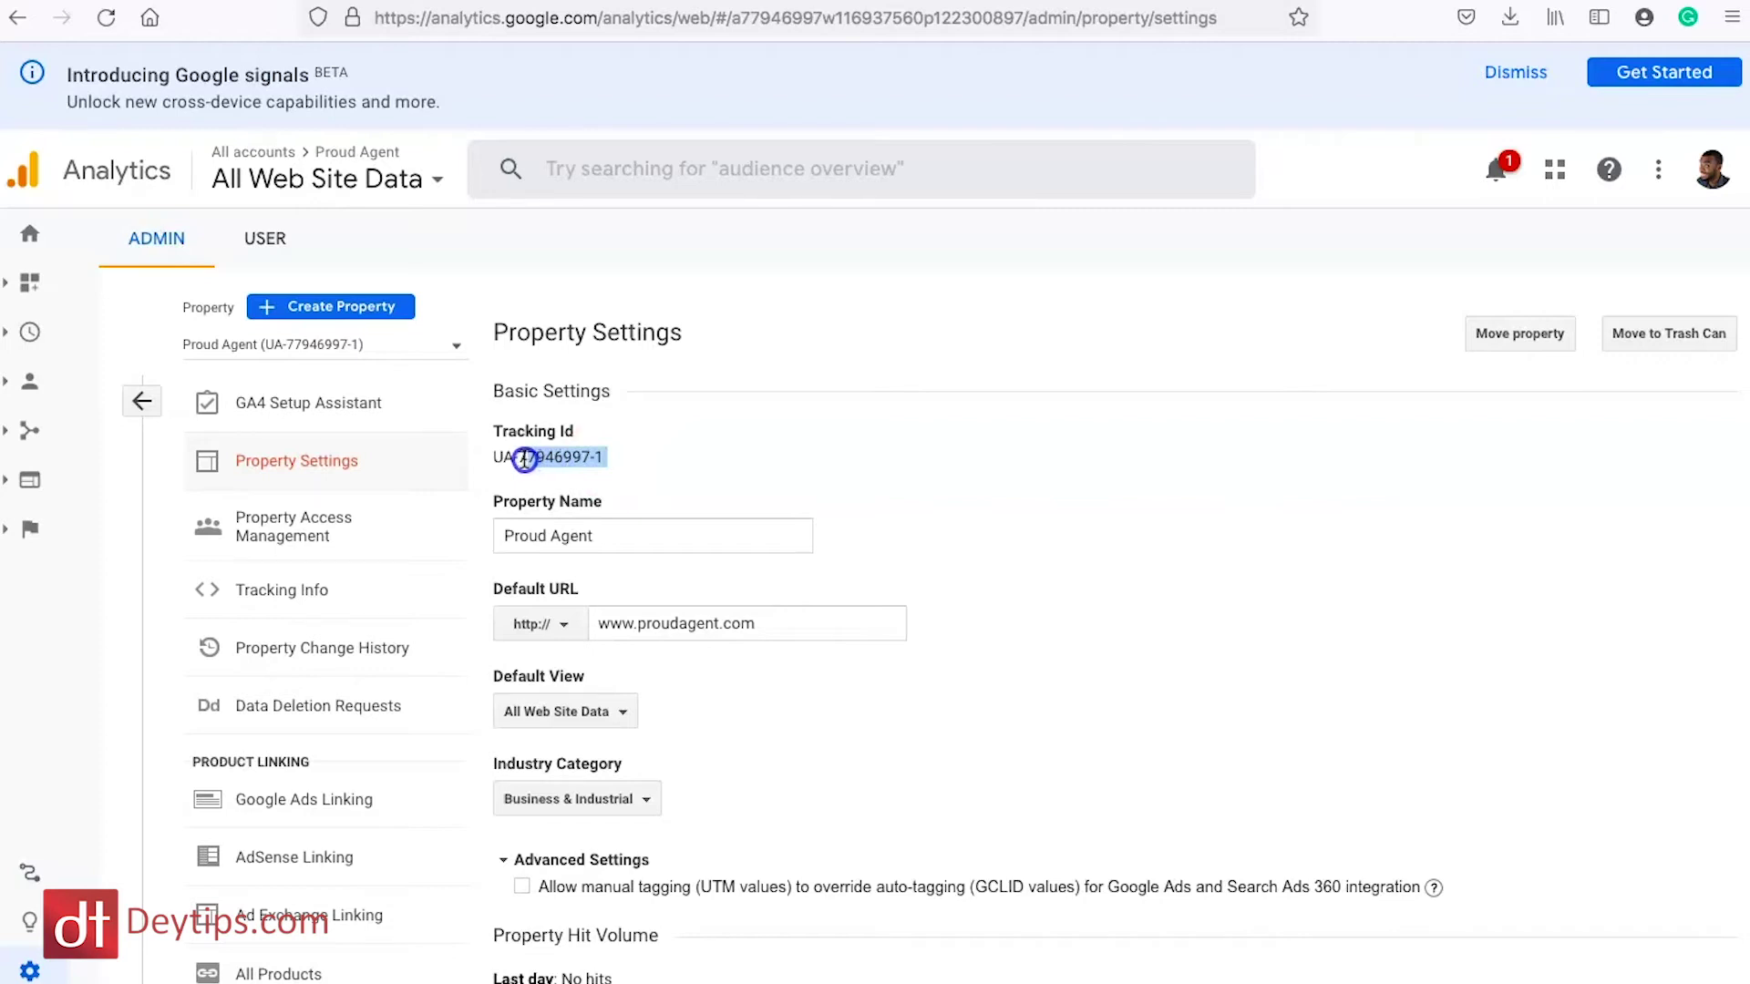
left_click(625, 459)
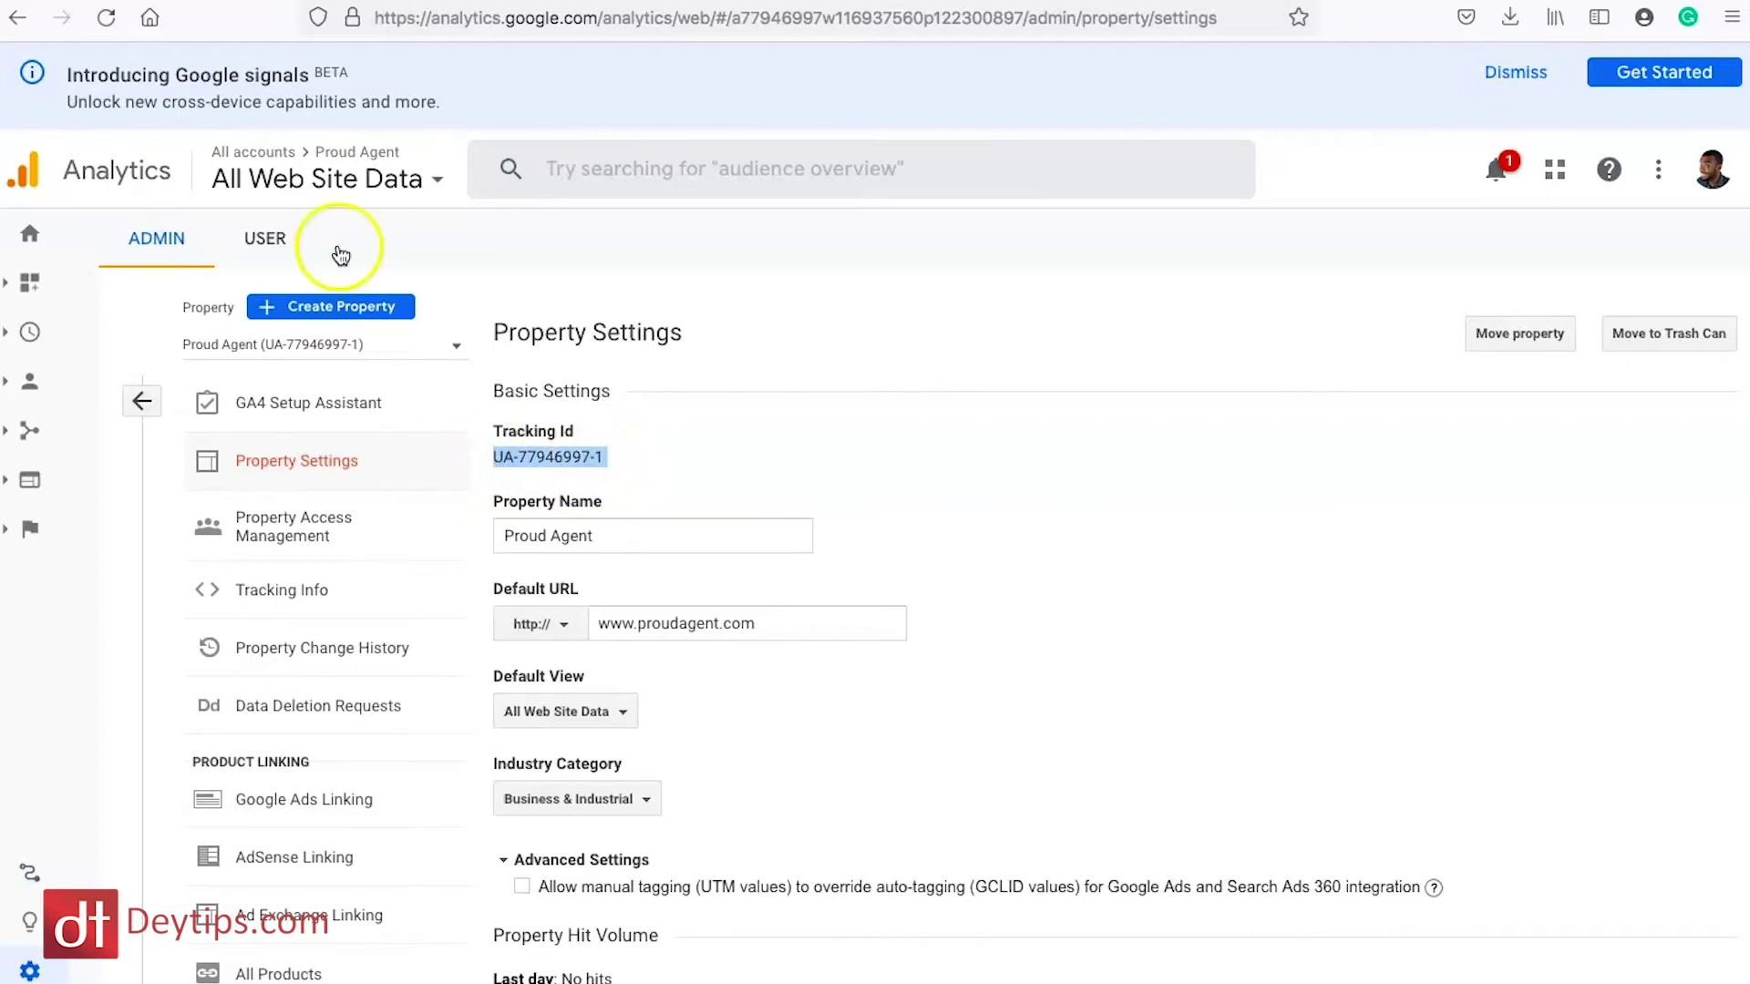
left_click(305, 4)
left_click(139, 2)
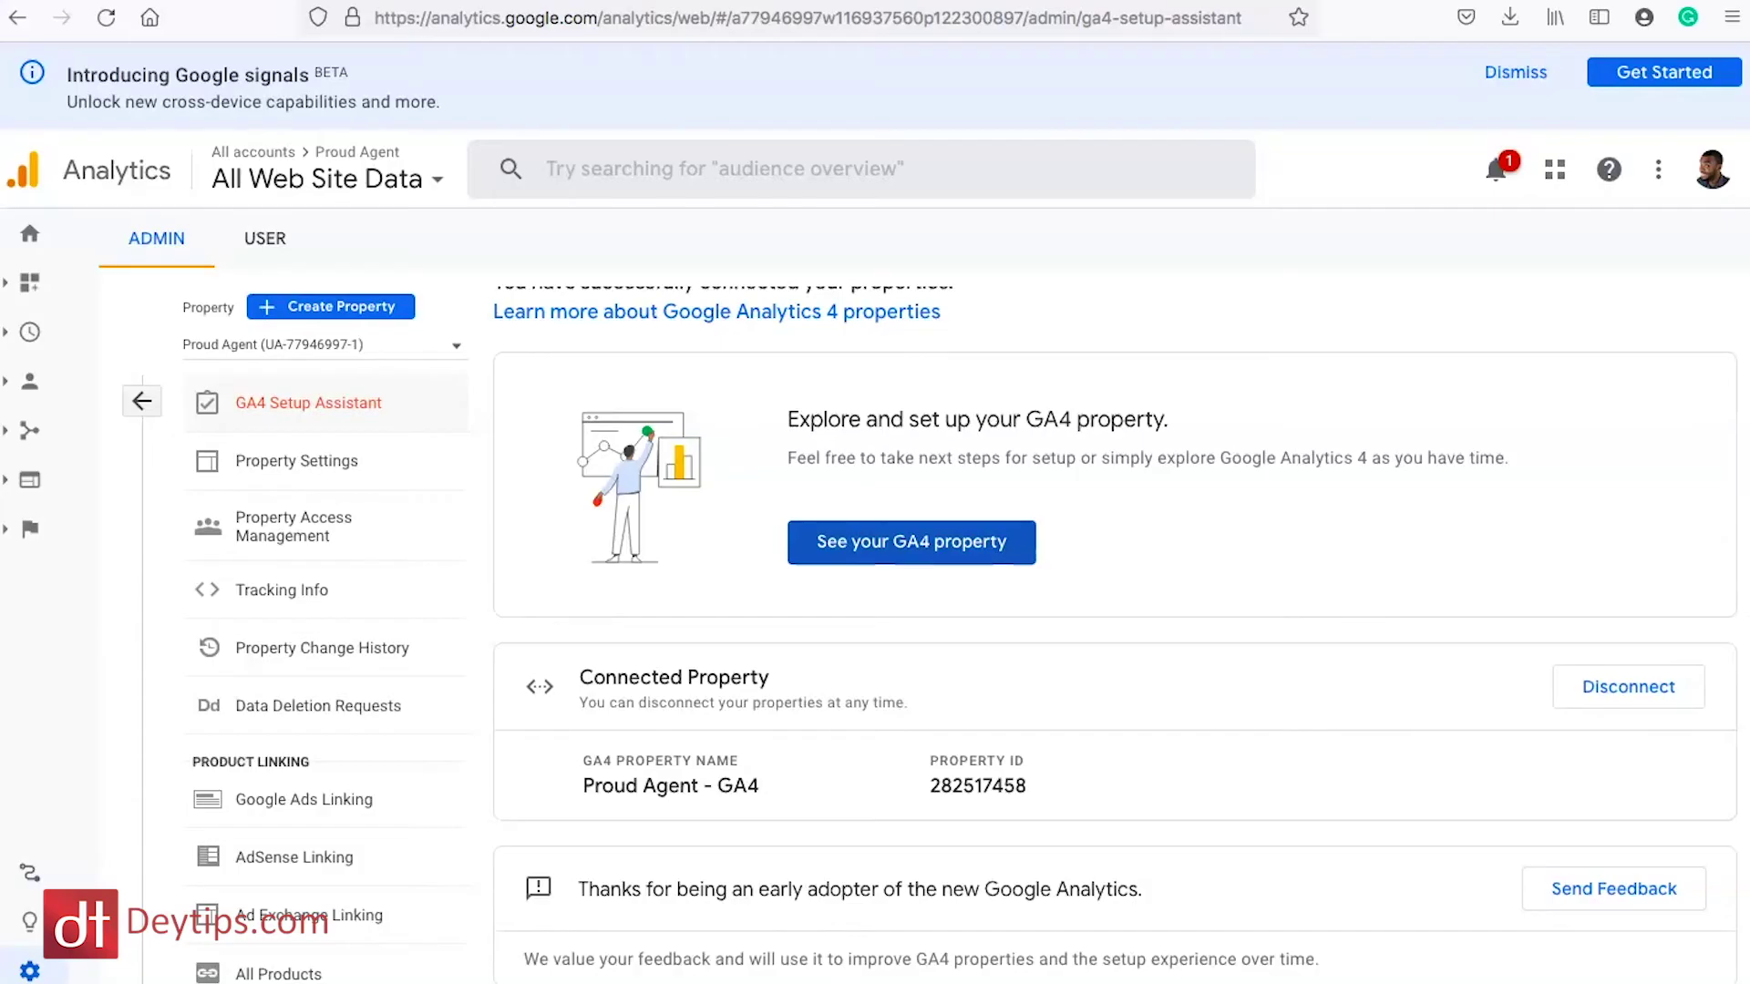
Reach the connected GA4 property's Data Streams through the GA4 Setup Assistant.
left_click(30, 971)
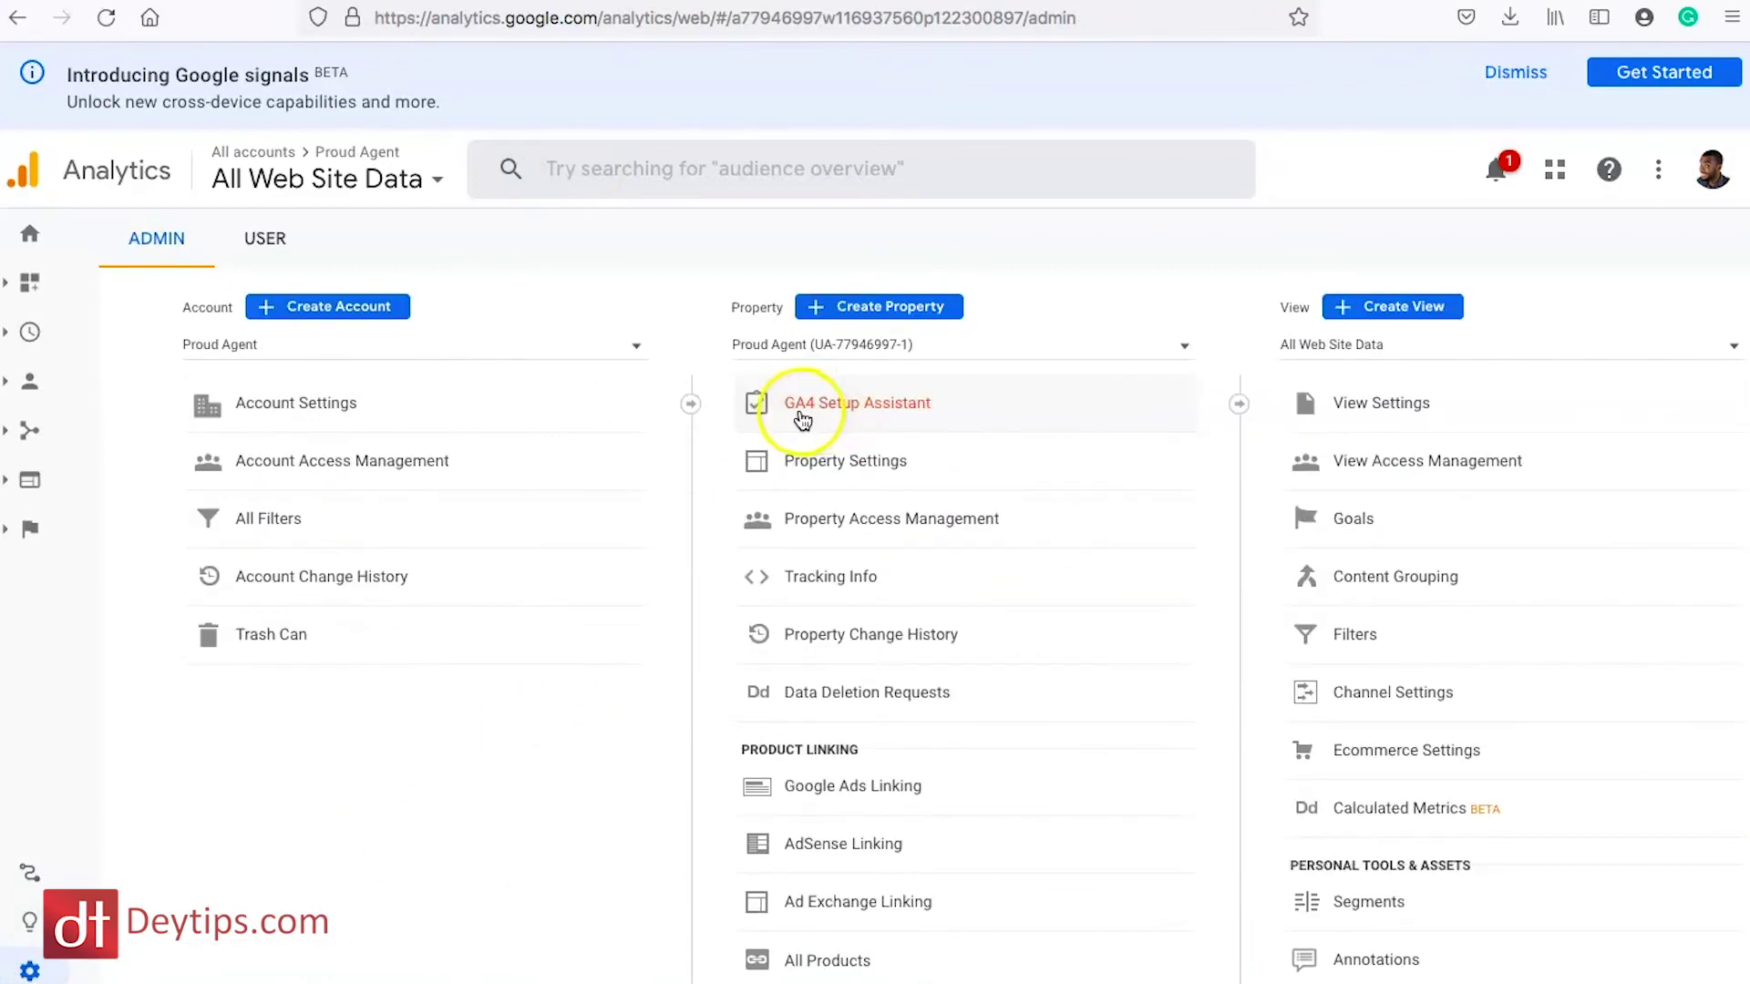
left_click(946, 413)
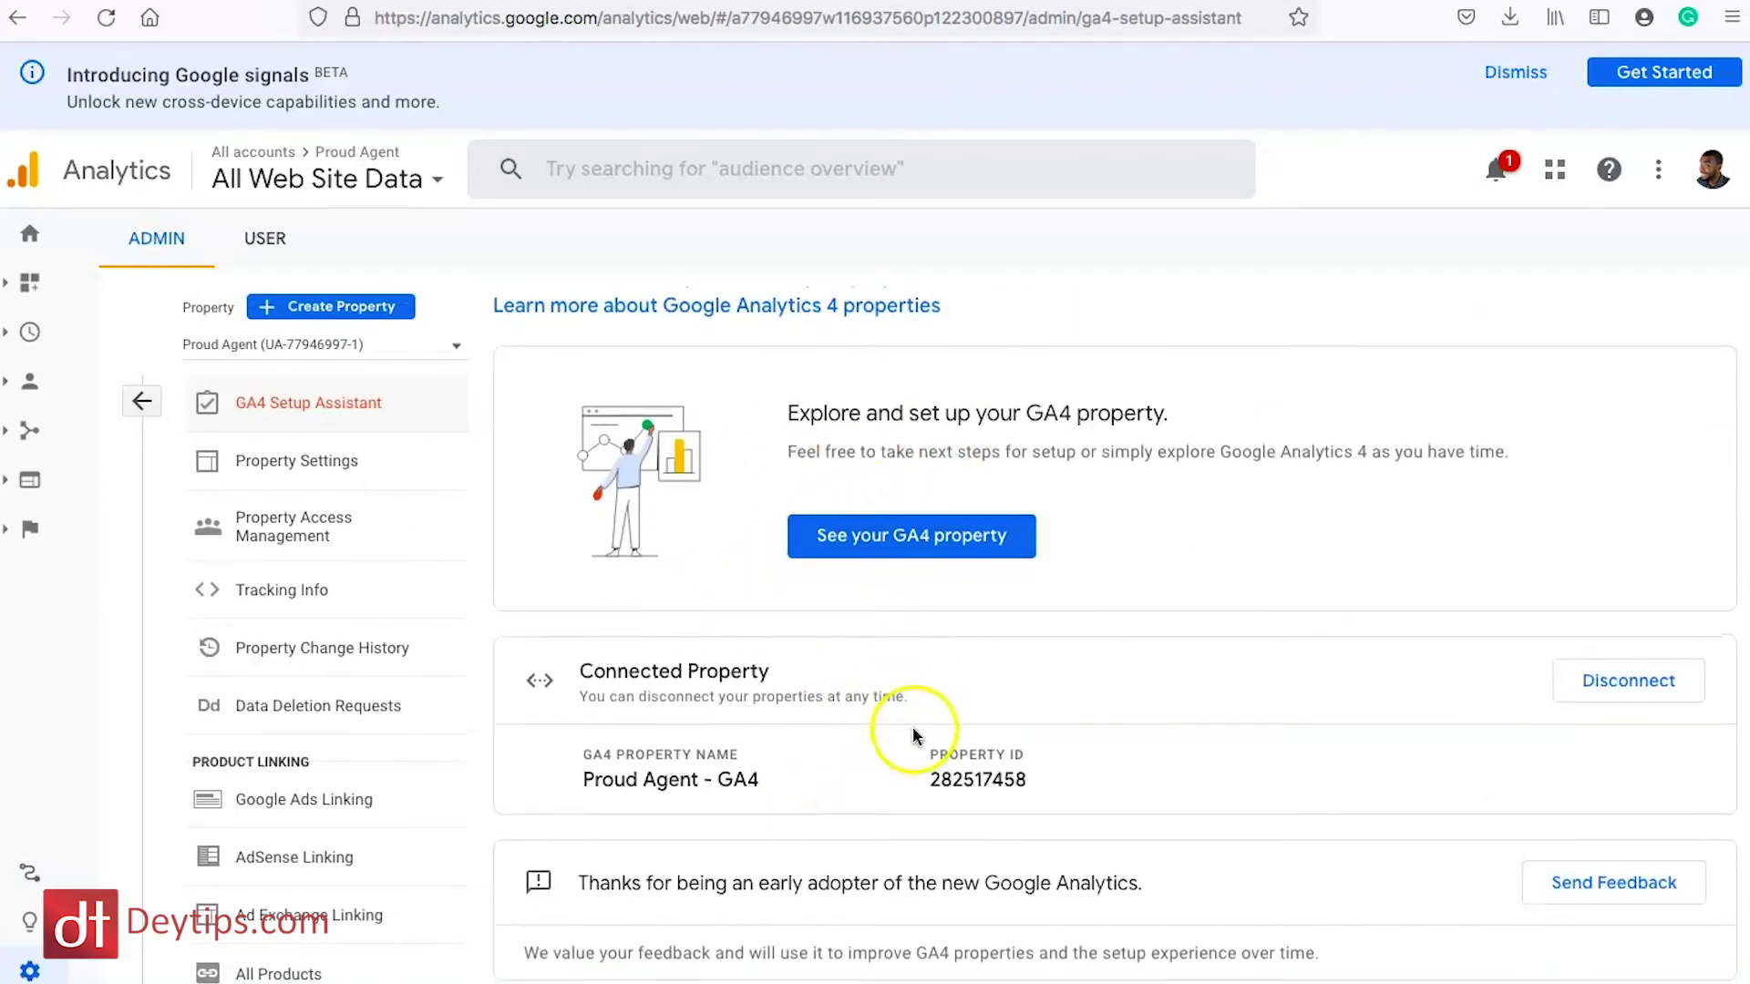
left_click(894, 550)
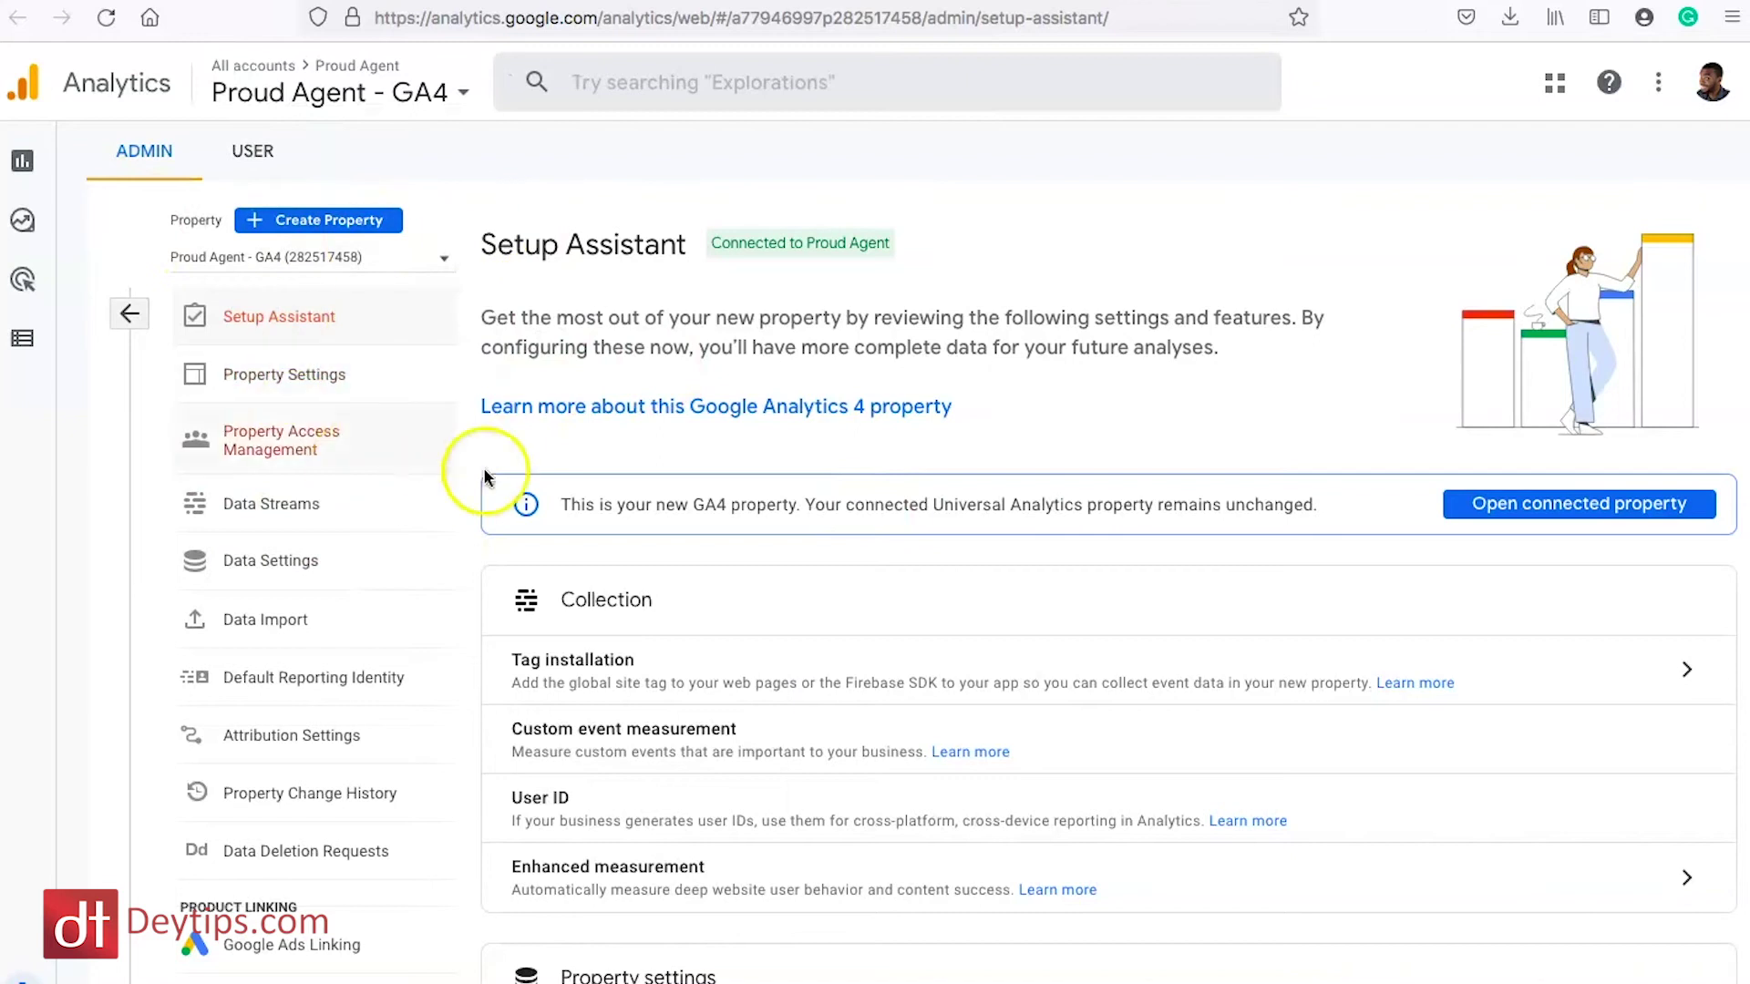
left_click(312, 502)
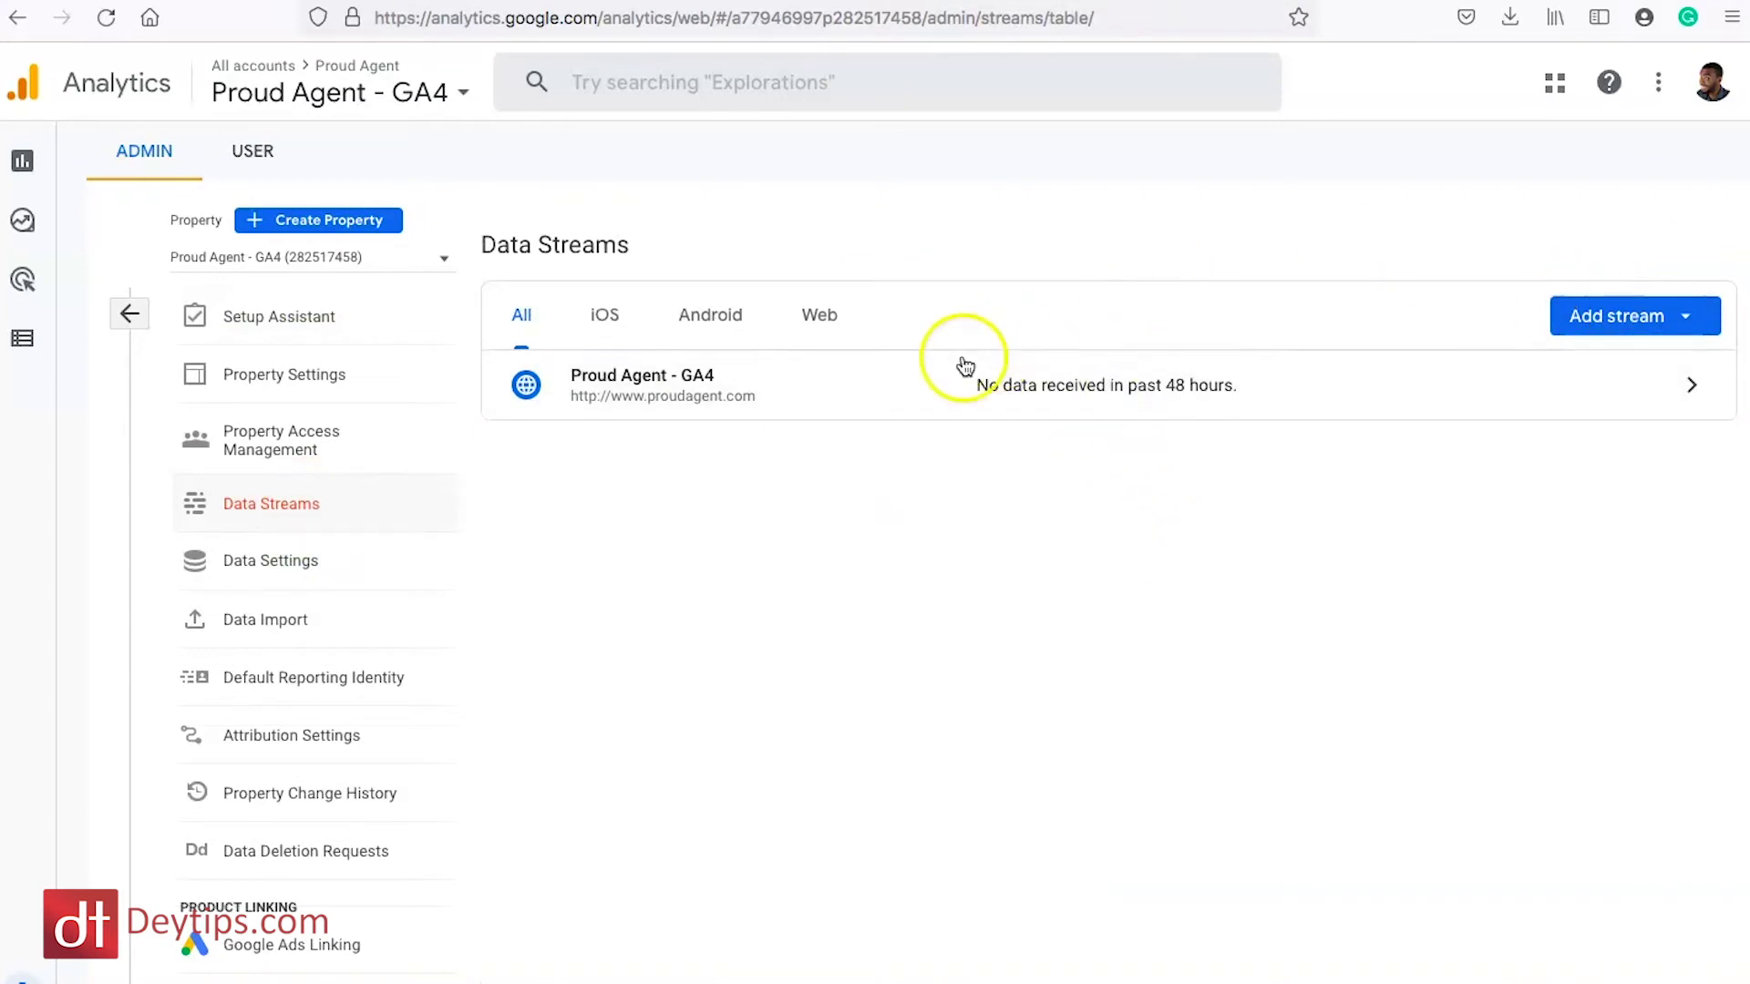
Copy the Proud Agent - GA4 stream's measurement ID and focus the Google Analytics 4 field.
left_click(1692, 390)
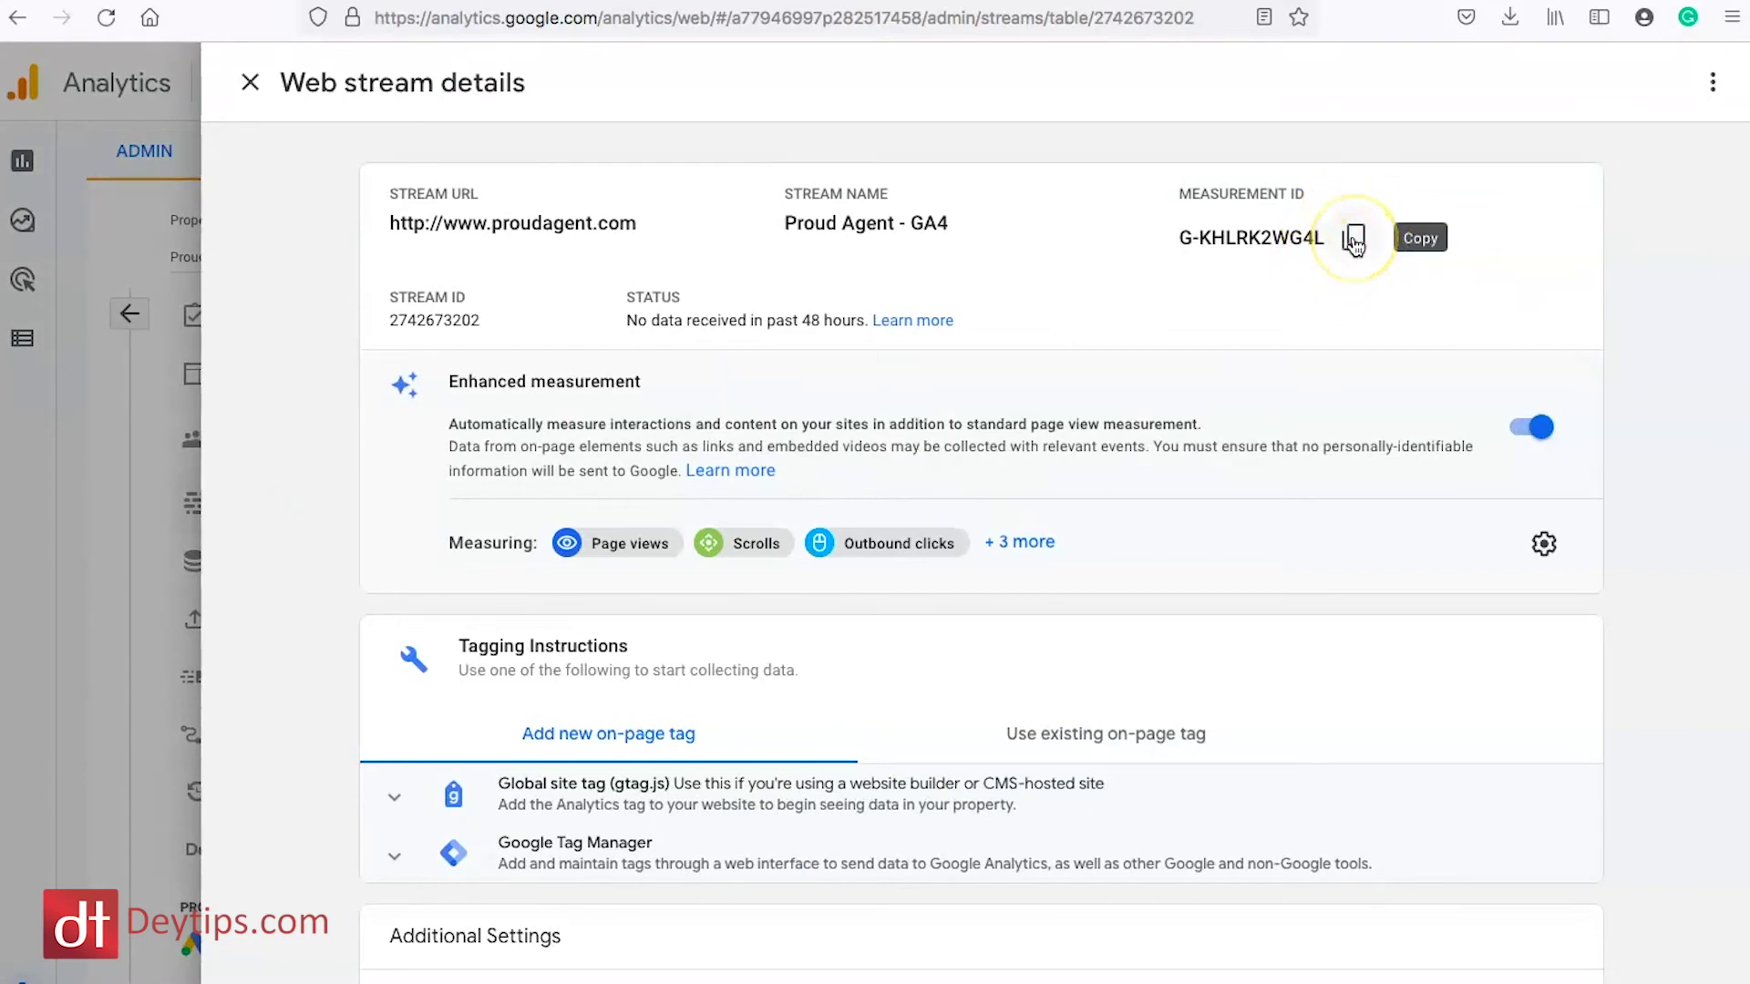
left_click(1354, 239)
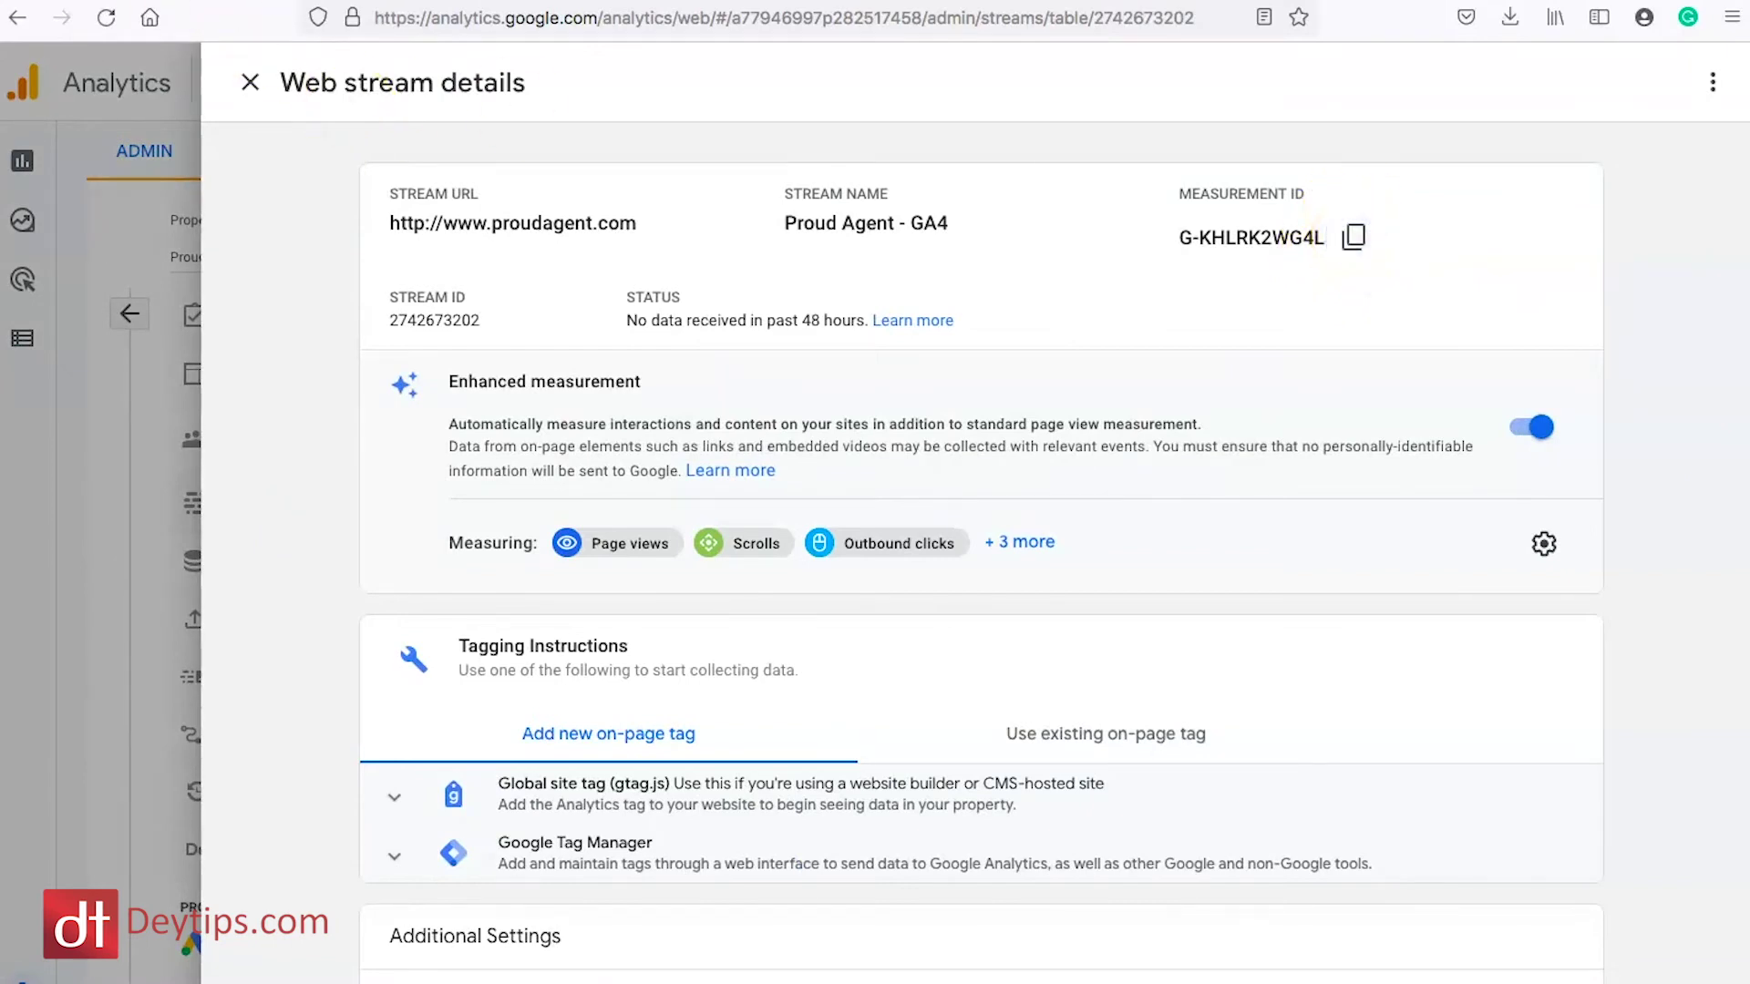
key("ctrl+Tab")
left_click(637, 635)
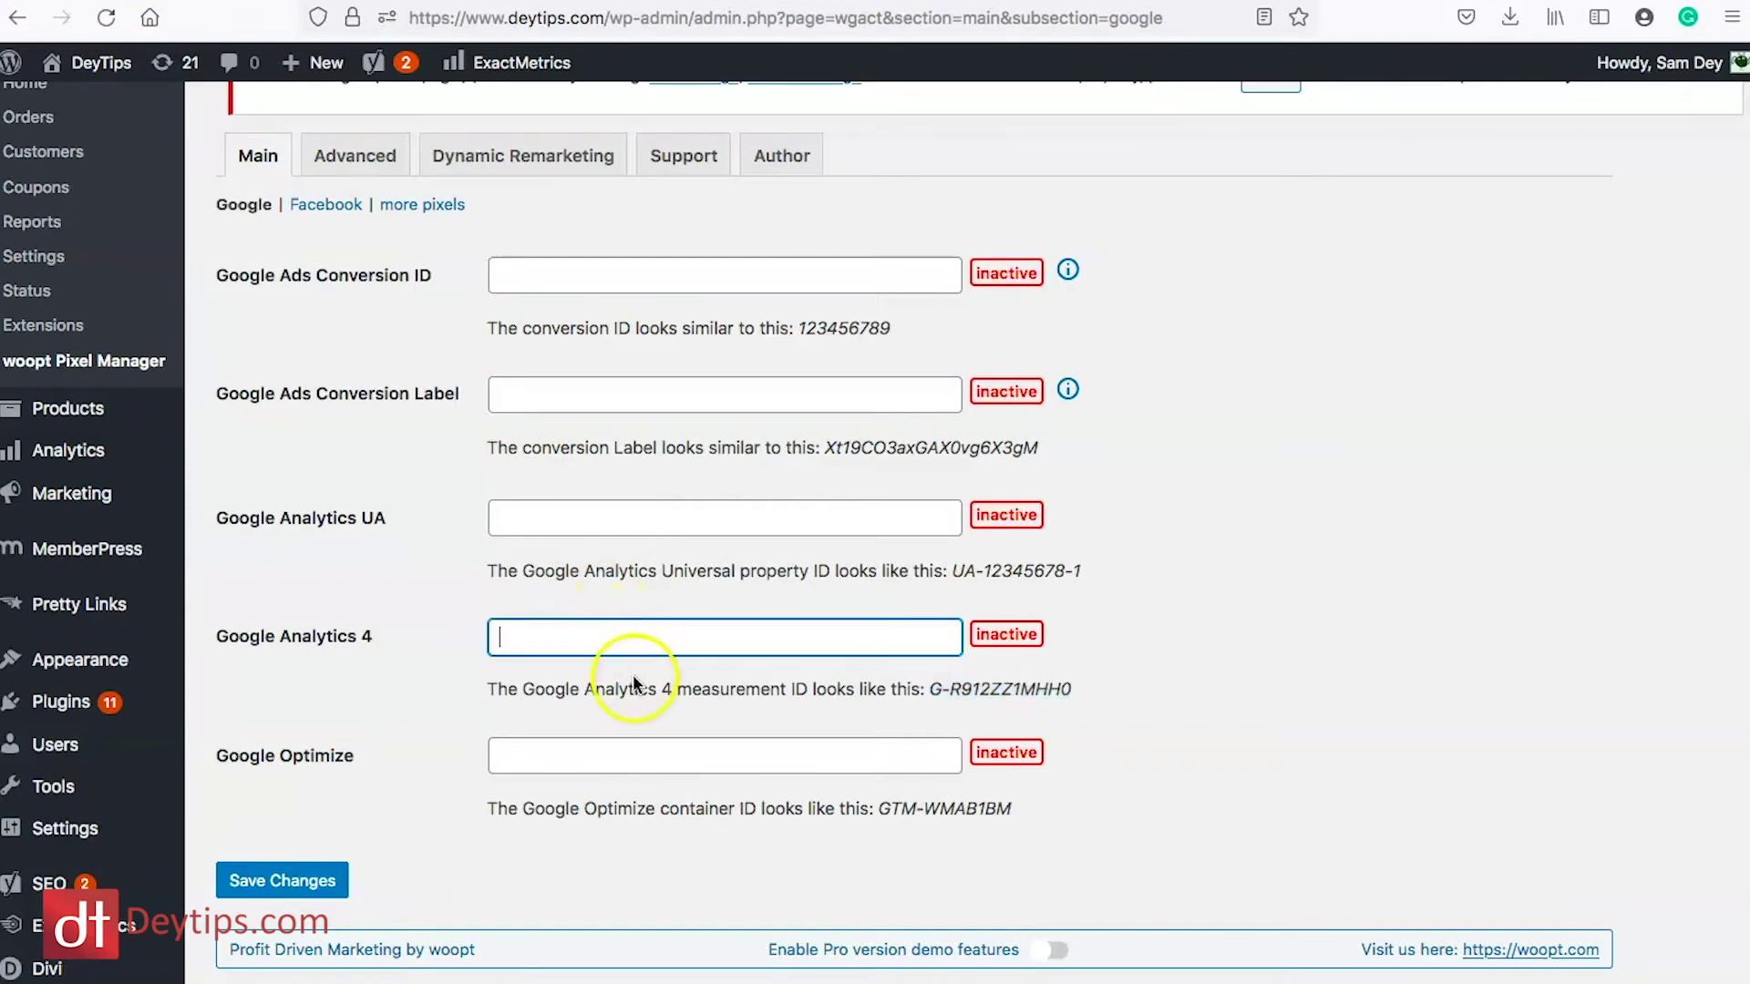
left_click(629, 682)
left_click_drag(352, 764, 215, 762)
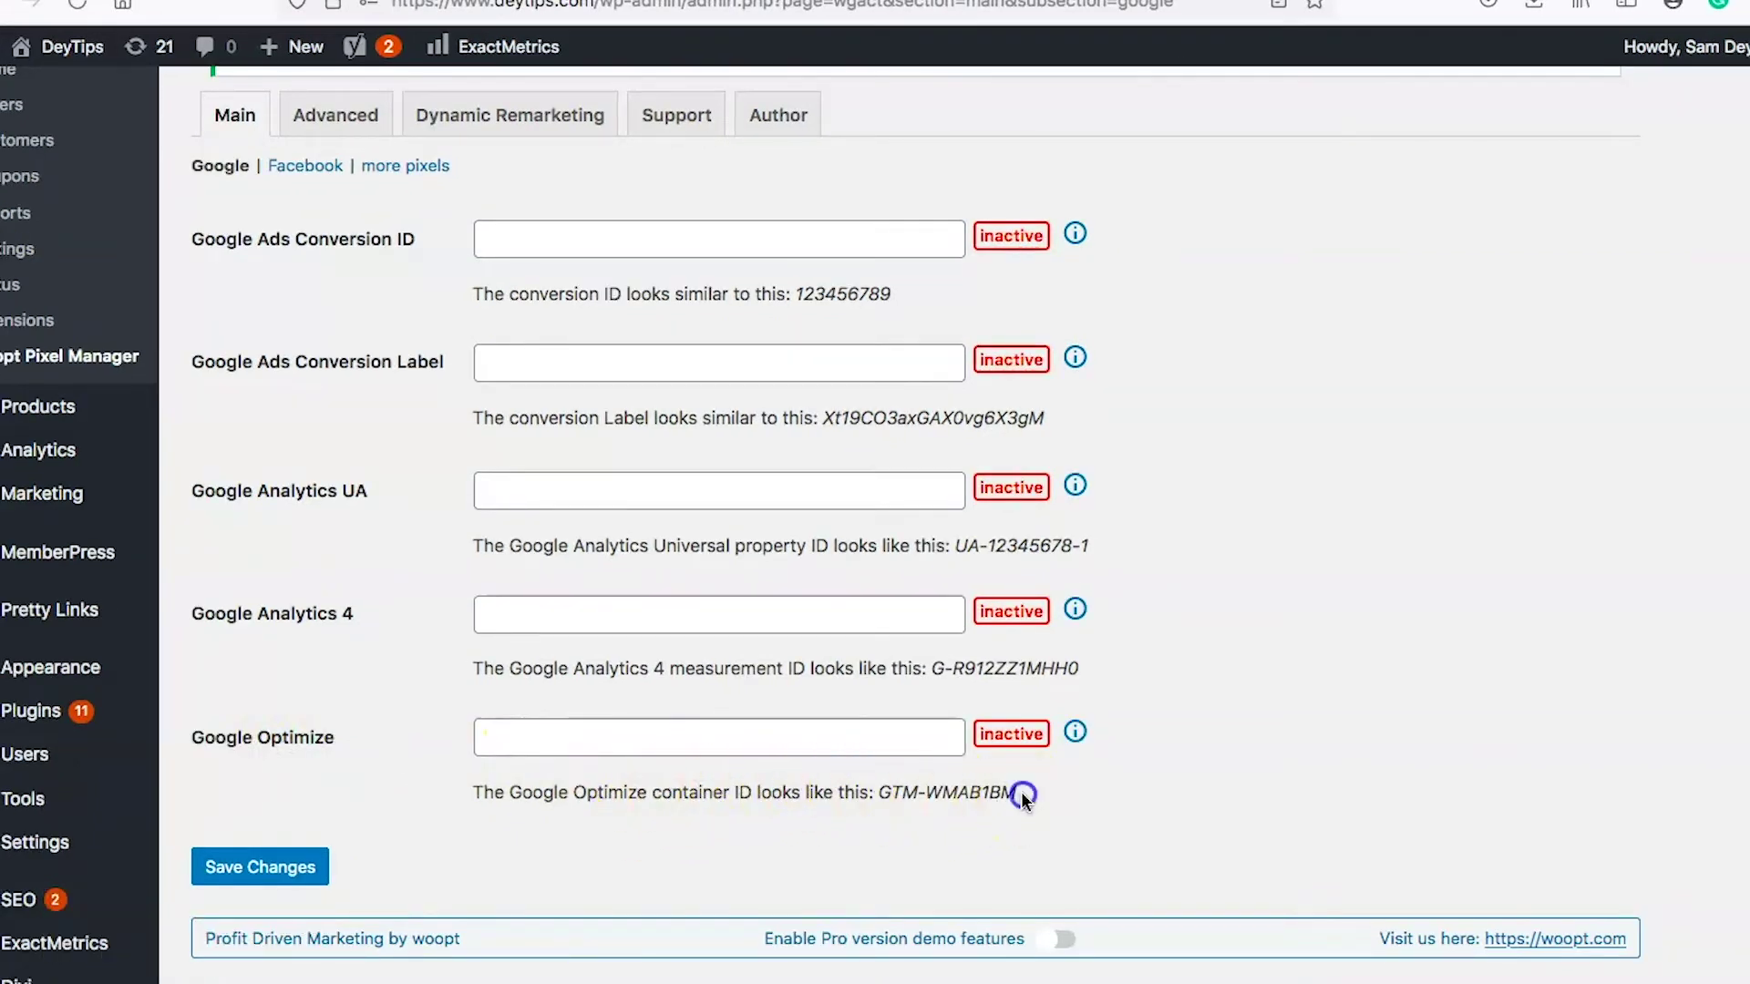
left_click_drag(1022, 795, 878, 800)
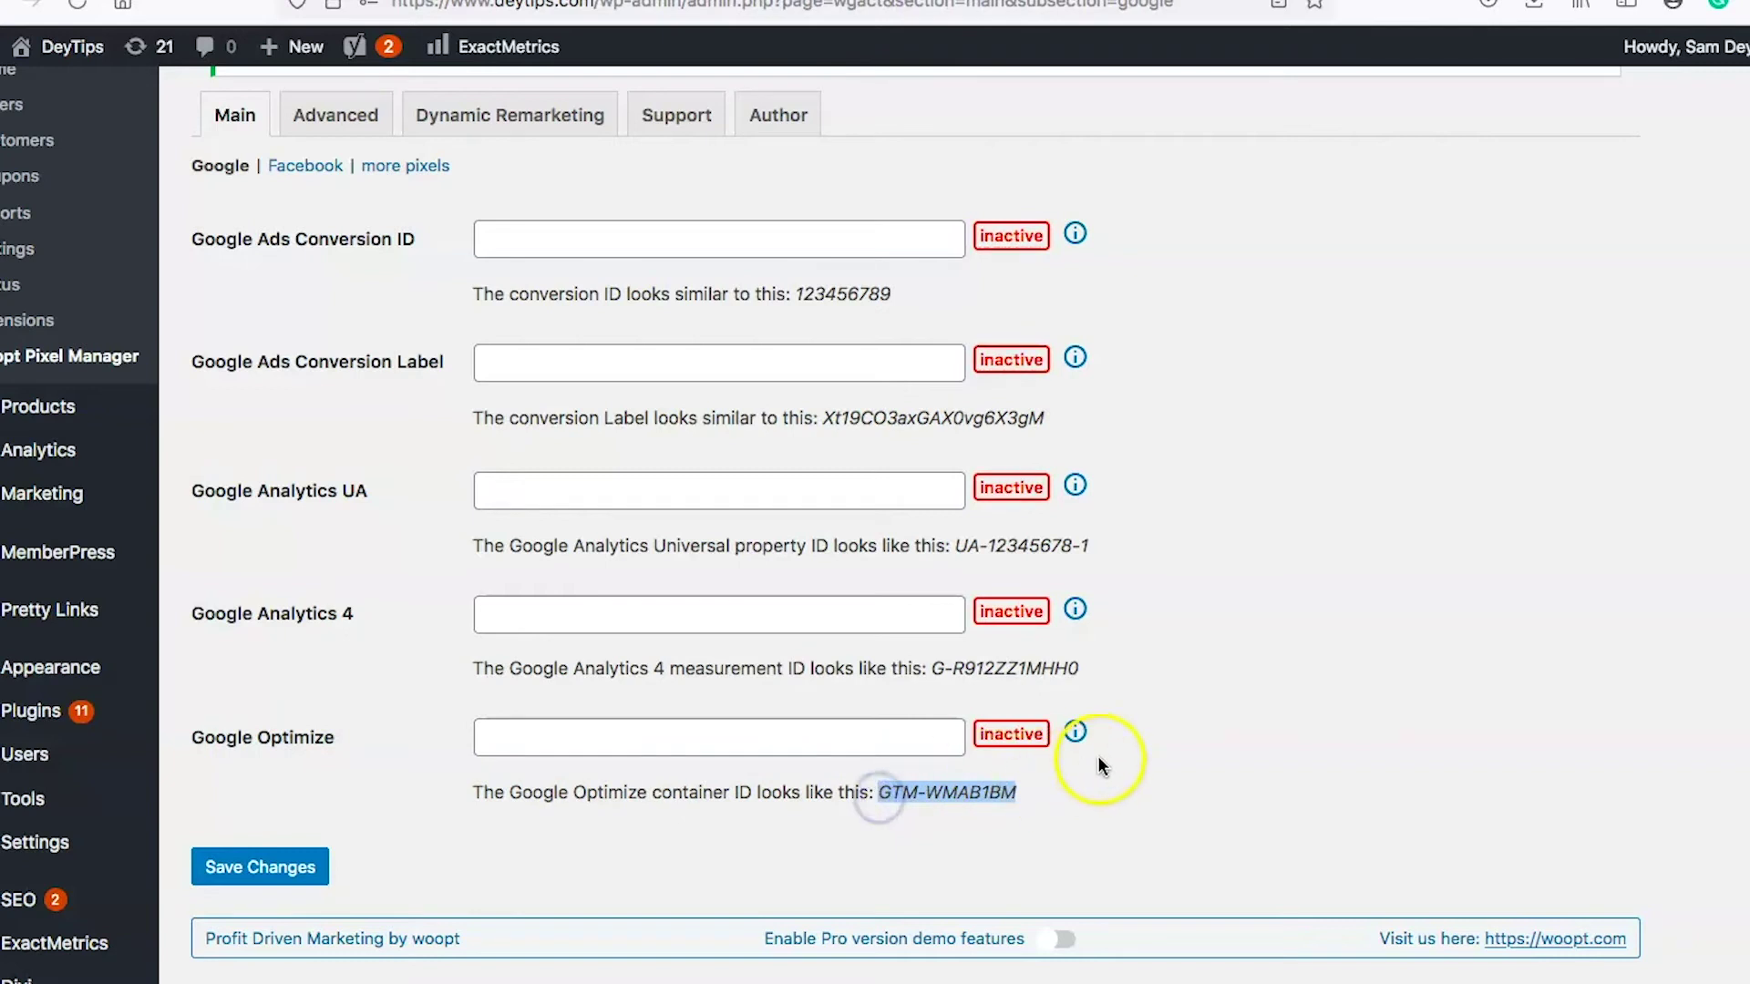